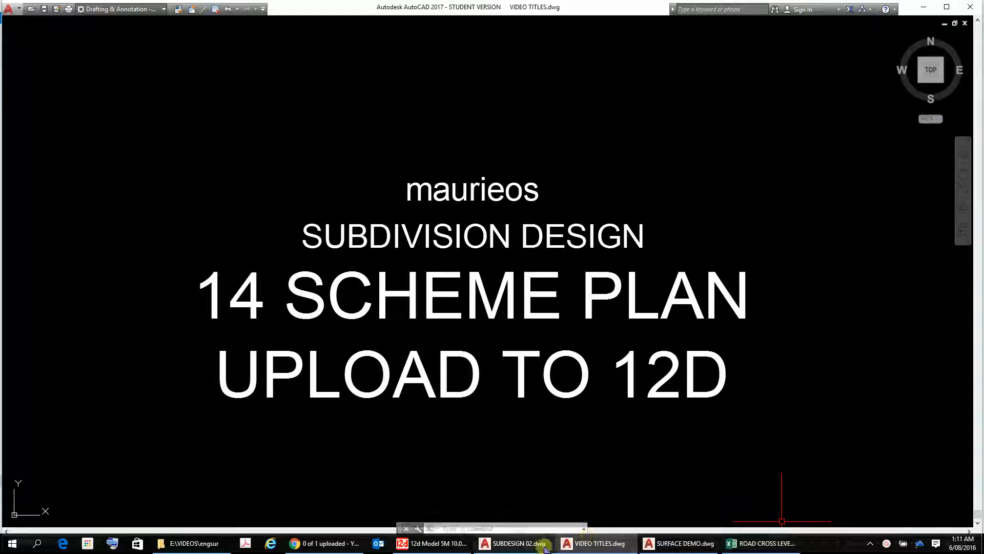
# Step: Switch to the SURFACE DEMO.dwg drawing to view the subdivision scheme plan
pyautogui.click(672, 546)
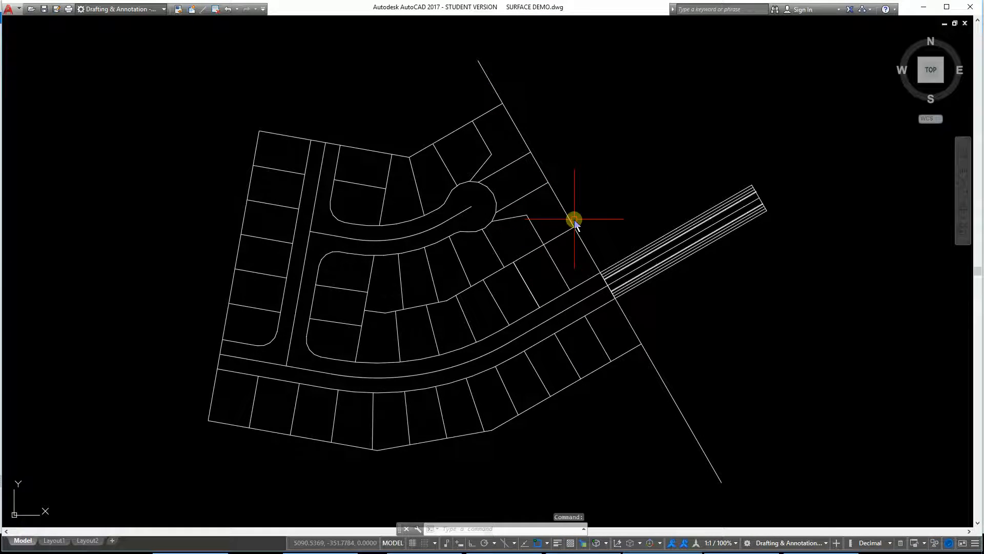
pyautogui.scroll(4, 644, 260)
pyautogui.scroll(-5, 644, 260)
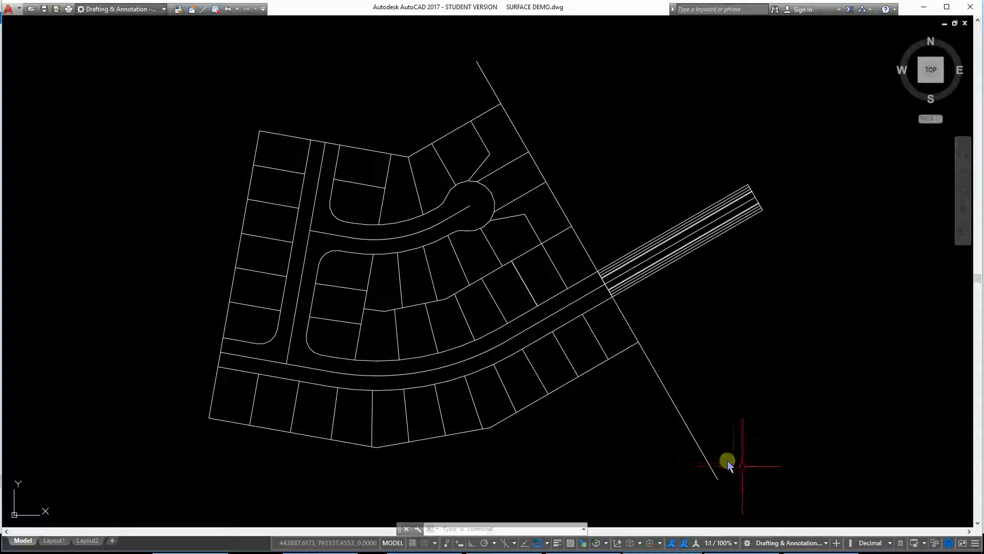
# Step: Turn off clean screen so the ribbon and Properties palette are shown again
pyautogui.click(957, 547)
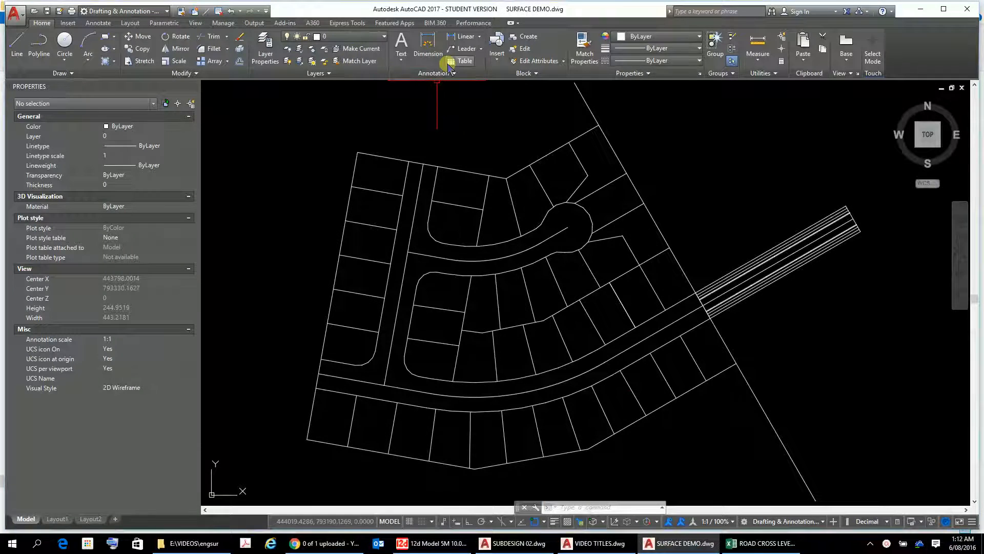
pyautogui.click(383, 37)
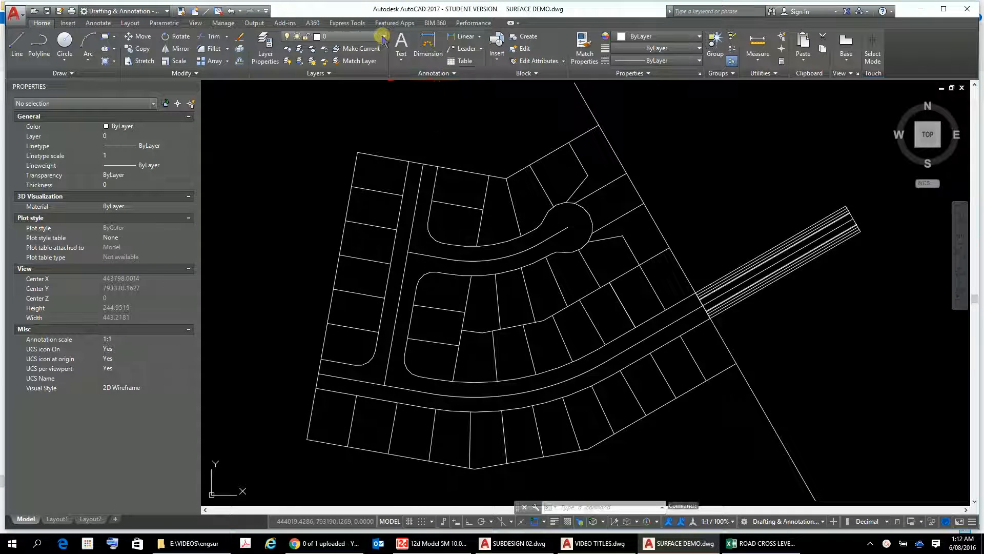
pyautogui.click(406, 128)
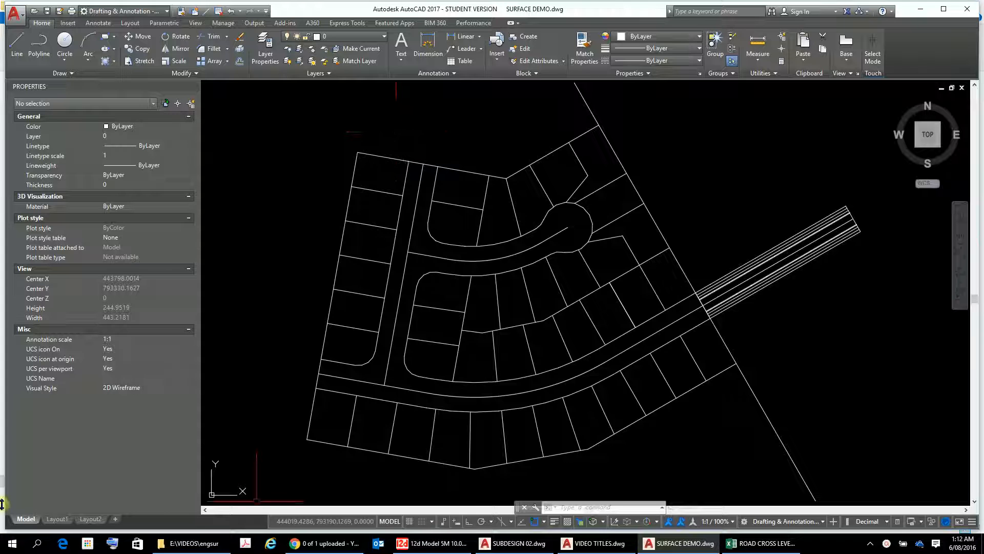
# Step: Launch 12d Model 10 (64 bit) from the Start menu and bring its window forward
pyautogui.click(11, 544)
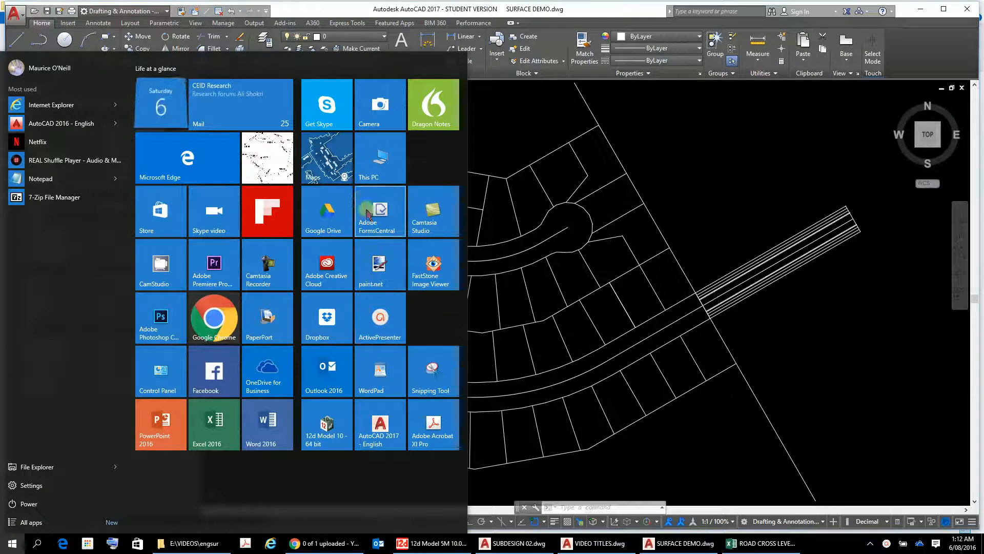
pyautogui.click(322, 419)
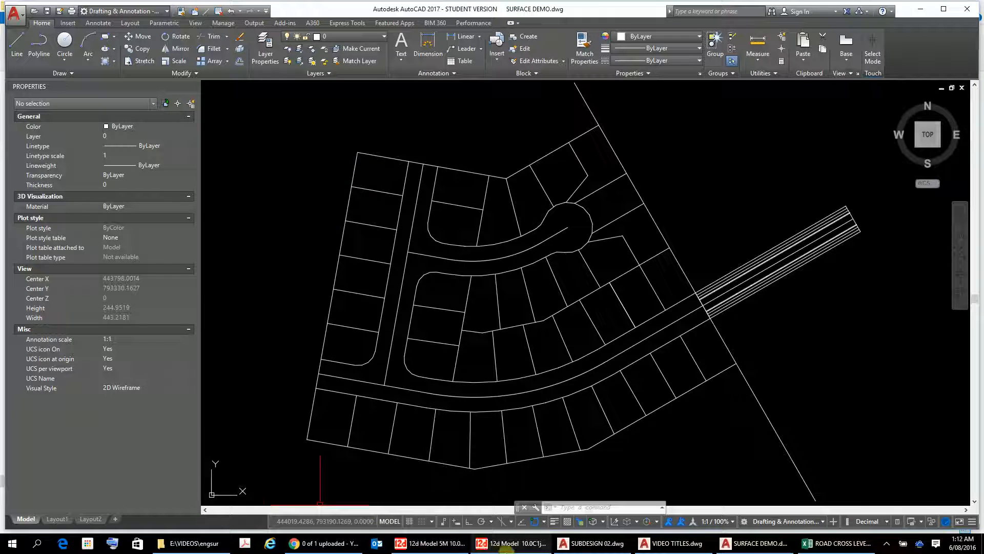
pyautogui.moveTo(494, 547)
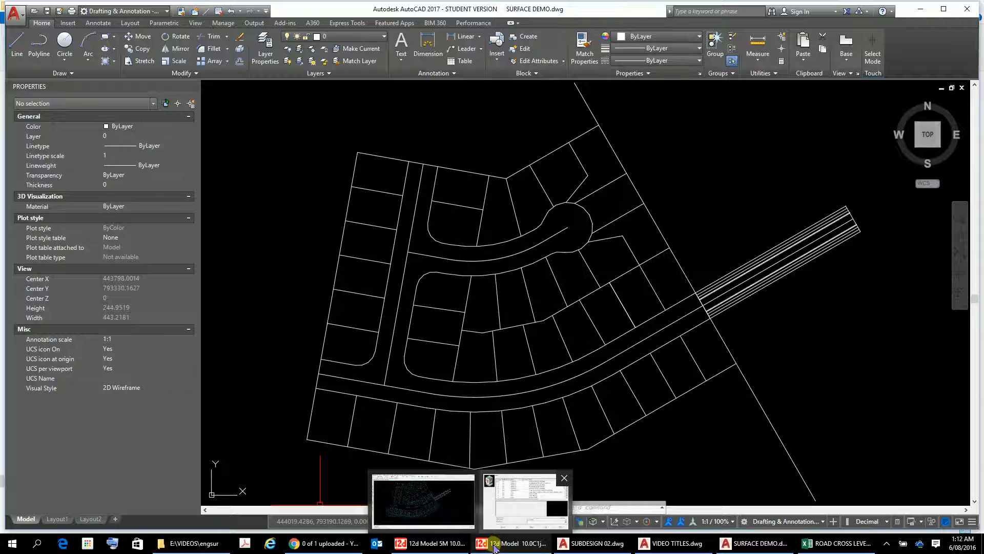
pyautogui.click(494, 547)
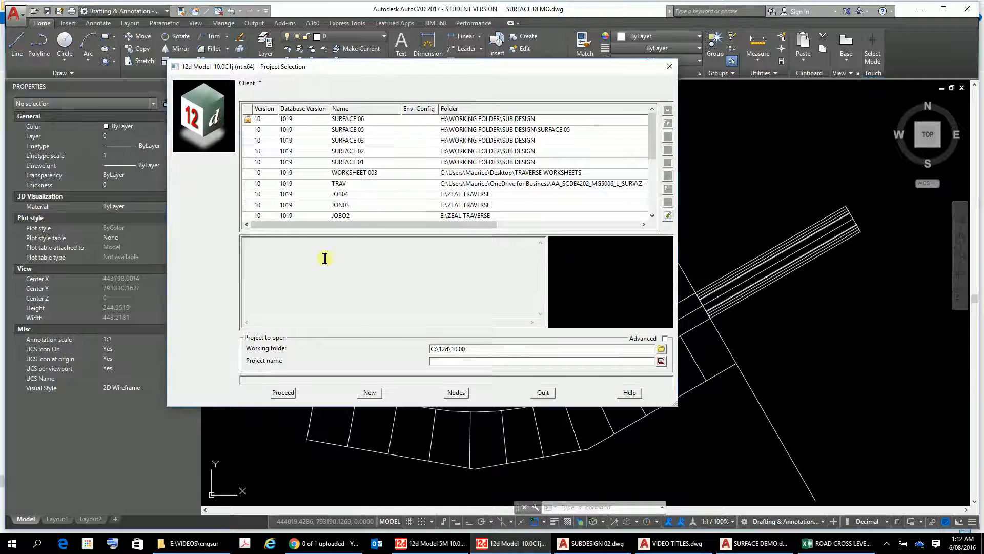
# Step: Set the project's working folder to H:\WORKING FOLDER\SUB DESIGN
pyautogui.click(661, 348)
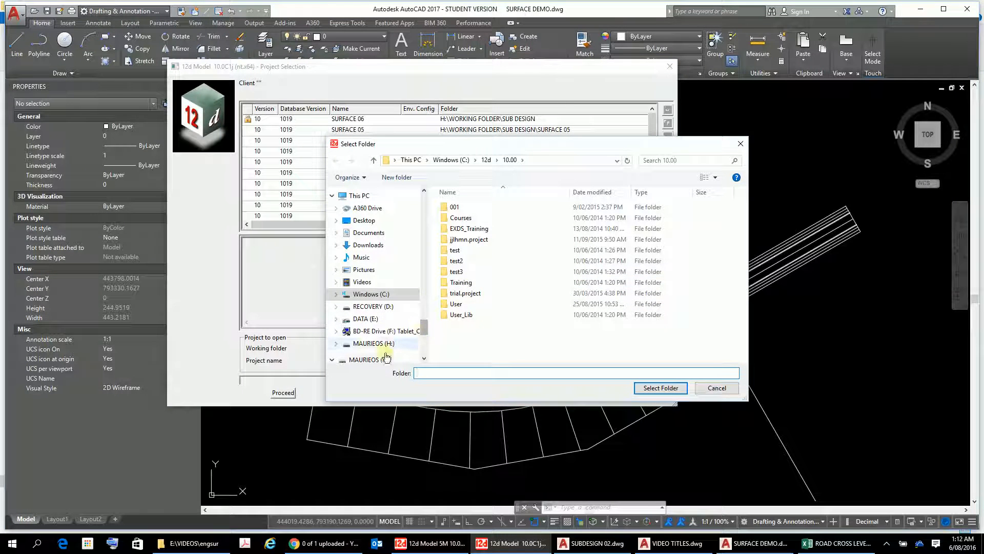
pyautogui.click(368, 345)
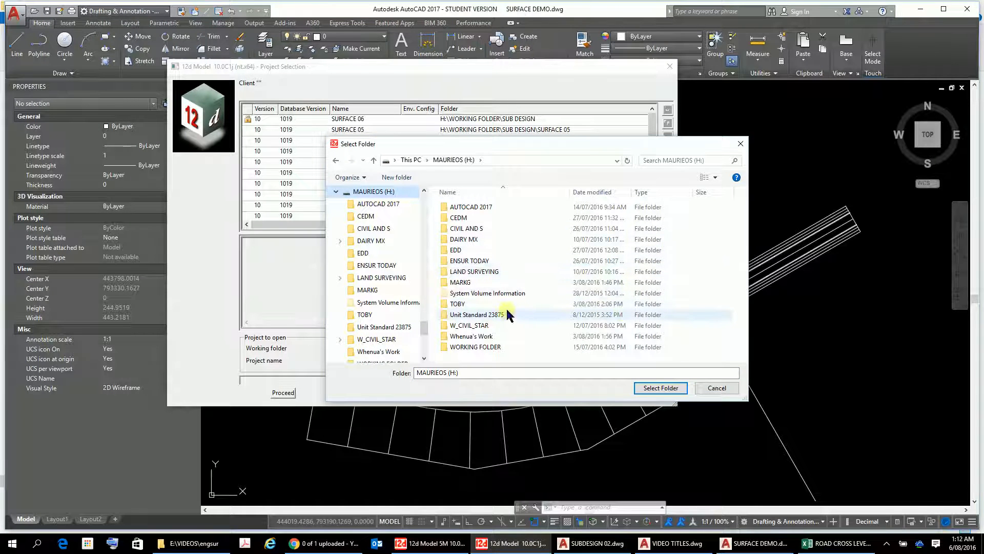
pyautogui.doubleClick(484, 348)
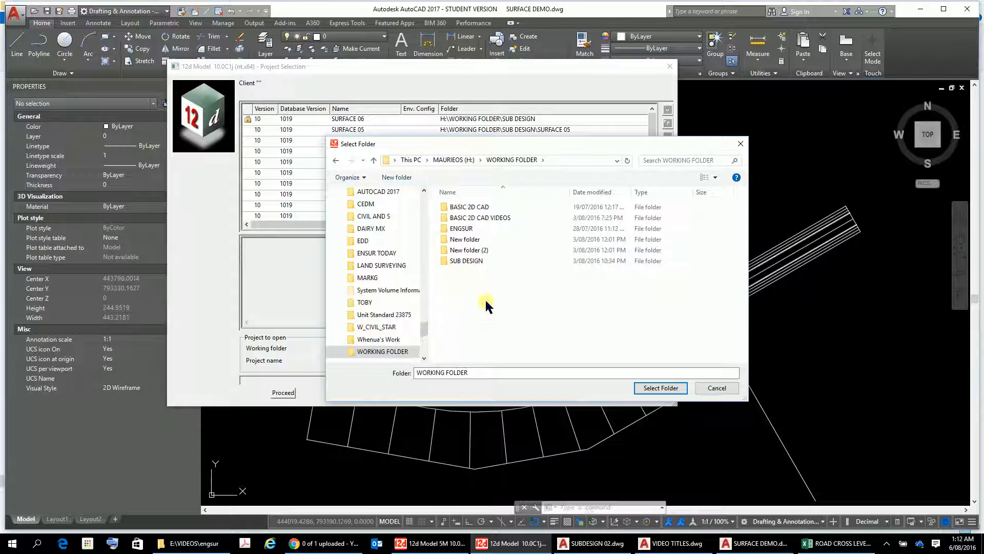
pyautogui.doubleClick(466, 261)
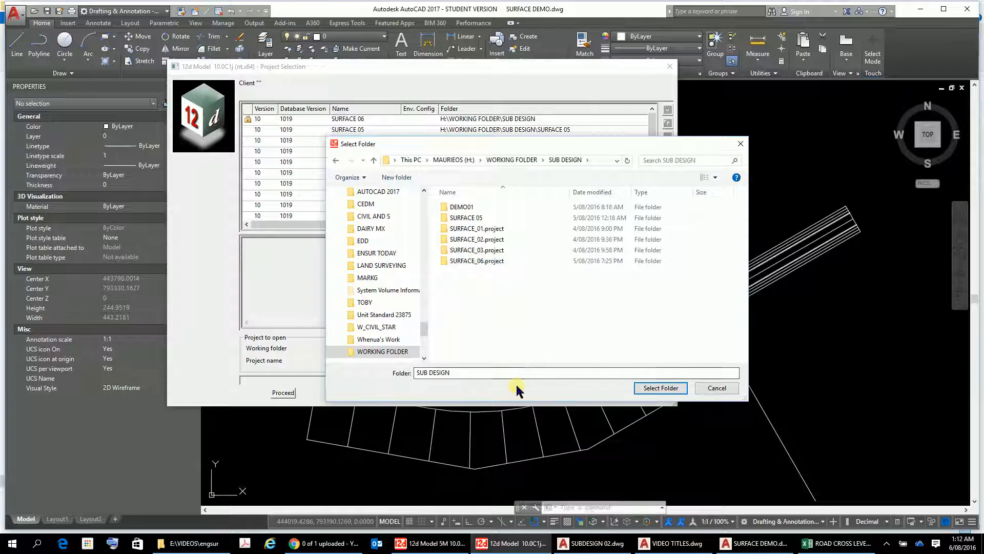
pyautogui.click(493, 369)
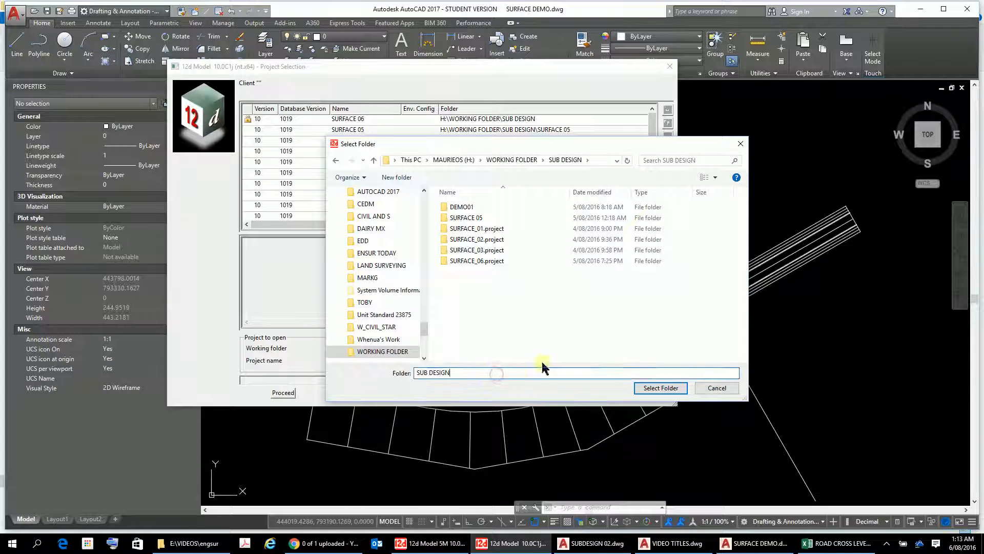
pyautogui.click(660, 388)
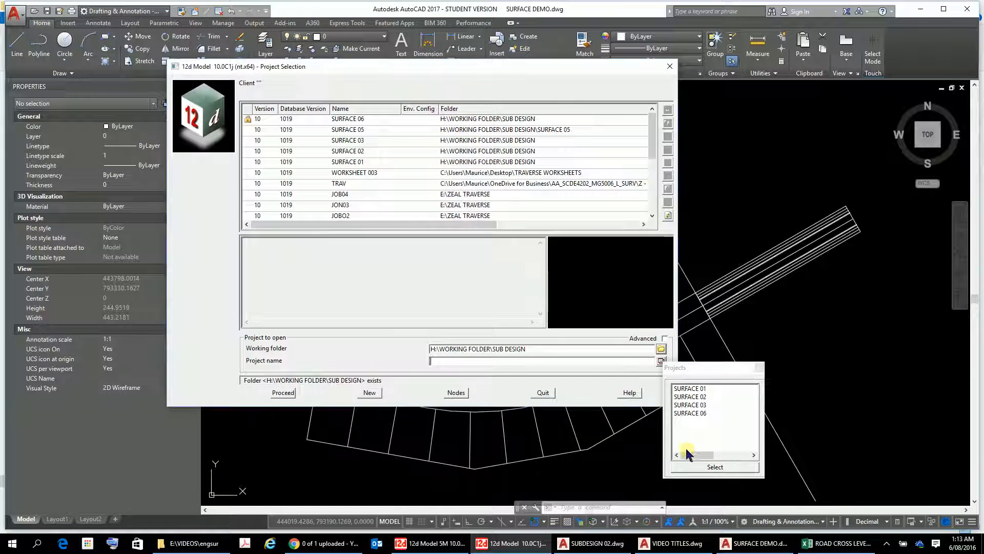
# Step: Name the new project DEMO UPLOAD 1 and proceed to create it
pyautogui.click(492, 358)
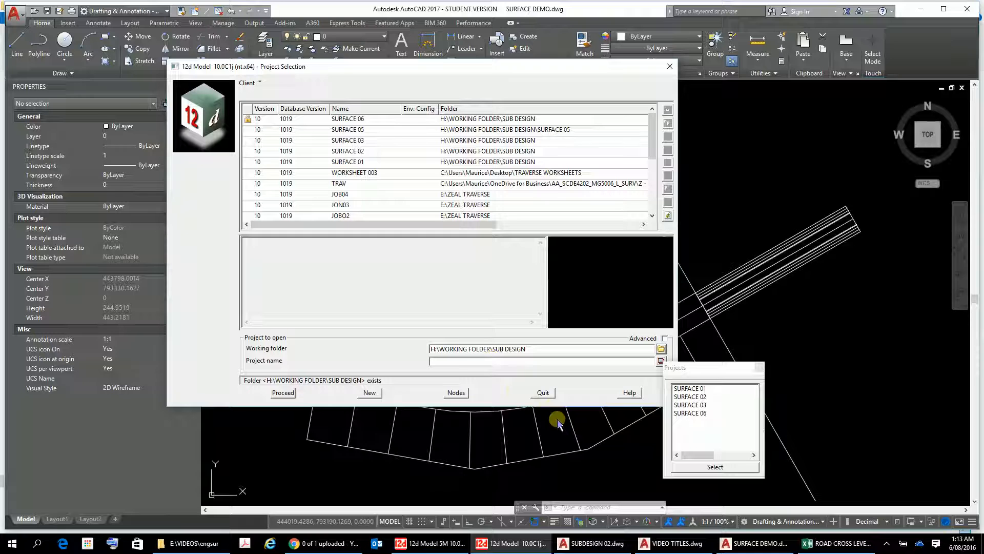
pyautogui.write('DEMO U')
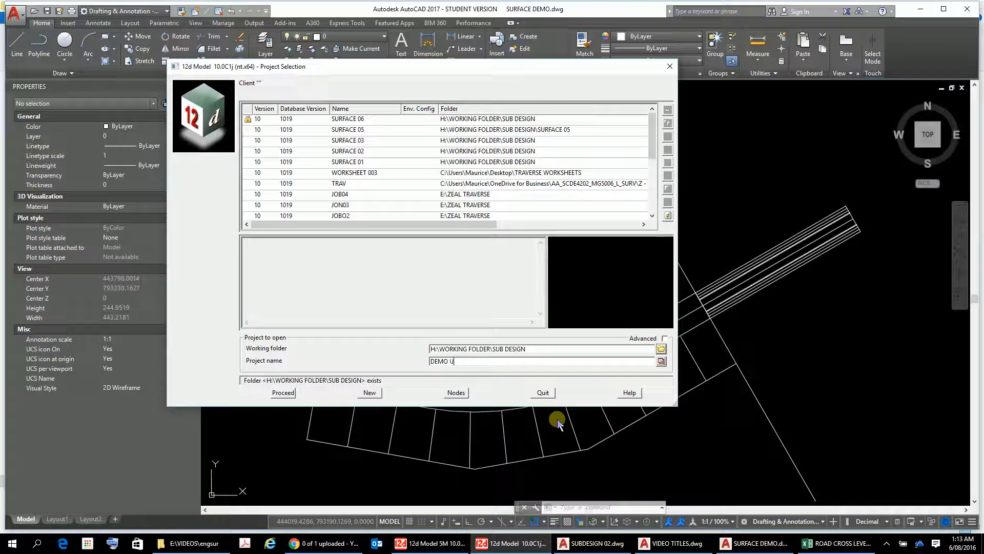
pyautogui.write('PLOAD')
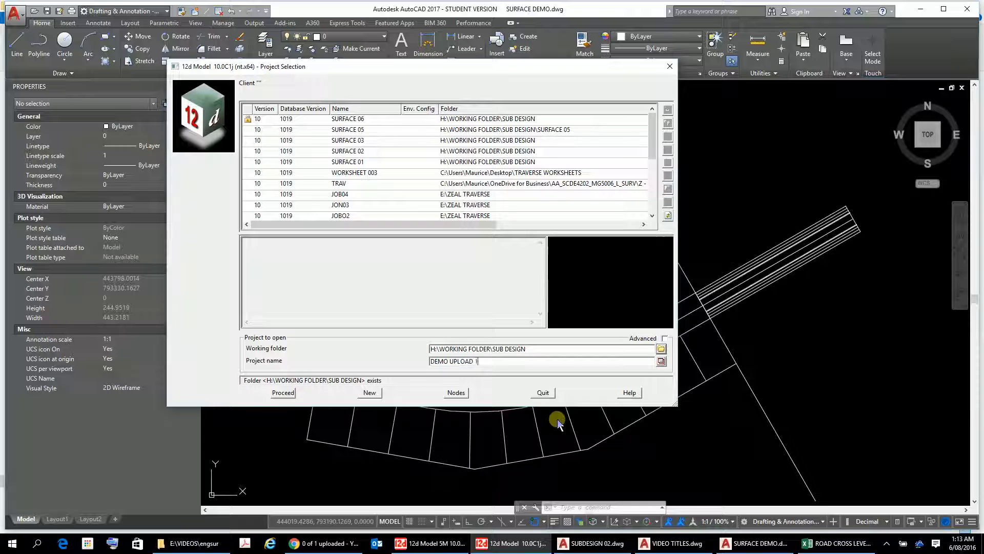
pyautogui.write(' 1')
pyautogui.click(279, 392)
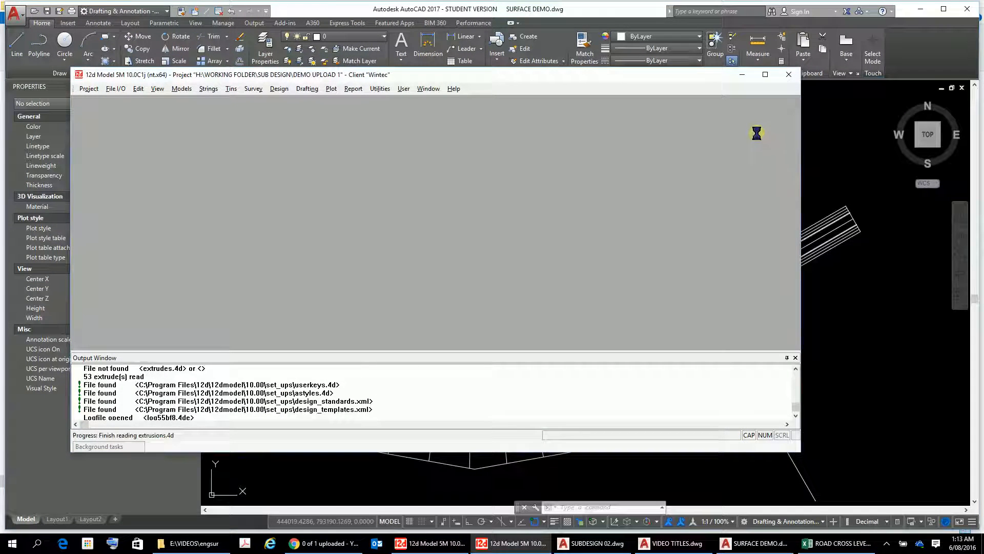
# Step: Maximize the 12d window, close the Setup Project Details and Recalc panels, and maximize the Plan 1 view
pyautogui.click(765, 75)
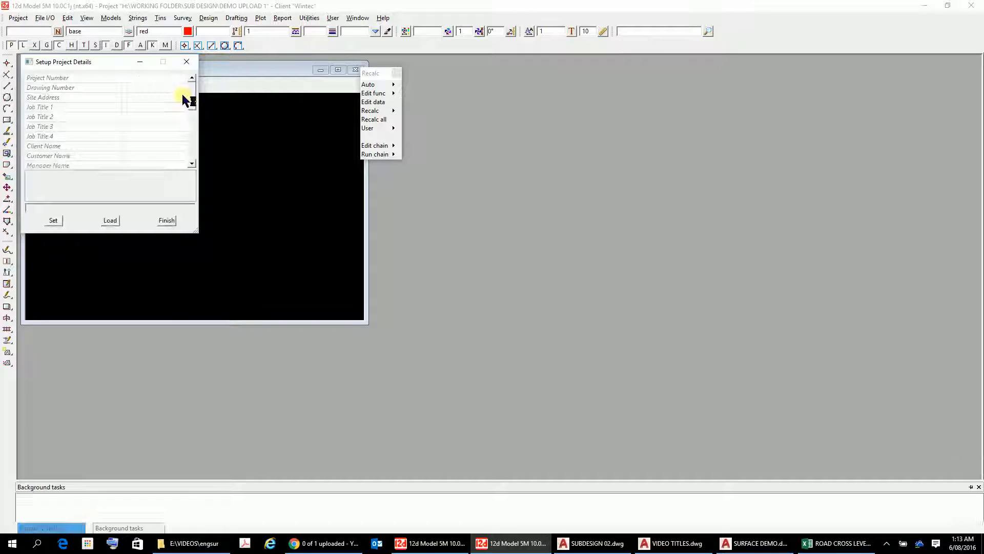
pyautogui.click(188, 63)
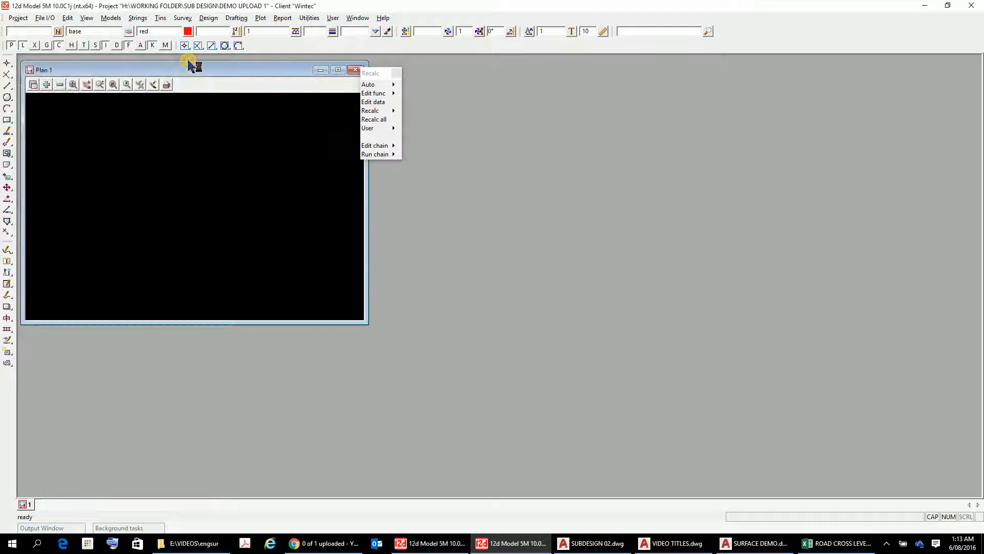
pyautogui.click(398, 72)
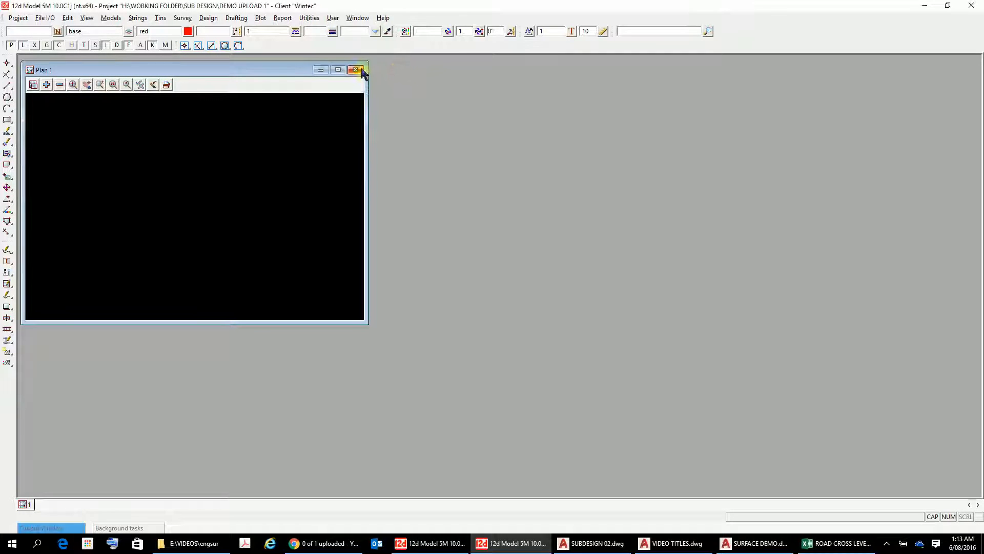
pyautogui.click(338, 69)
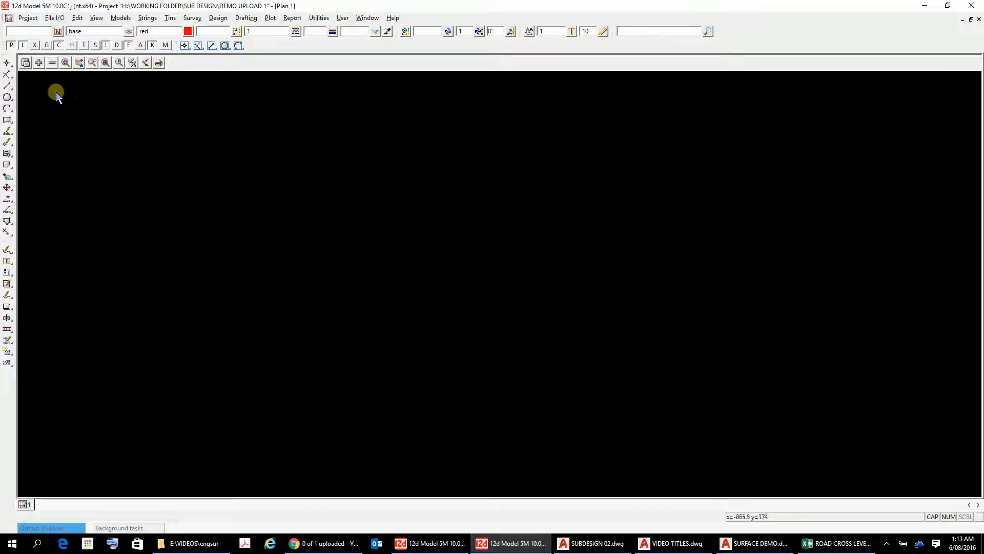
# Step: Open the DWG/DXF/DXB data input and set the import method to 2013 64bit
pyautogui.click(54, 18)
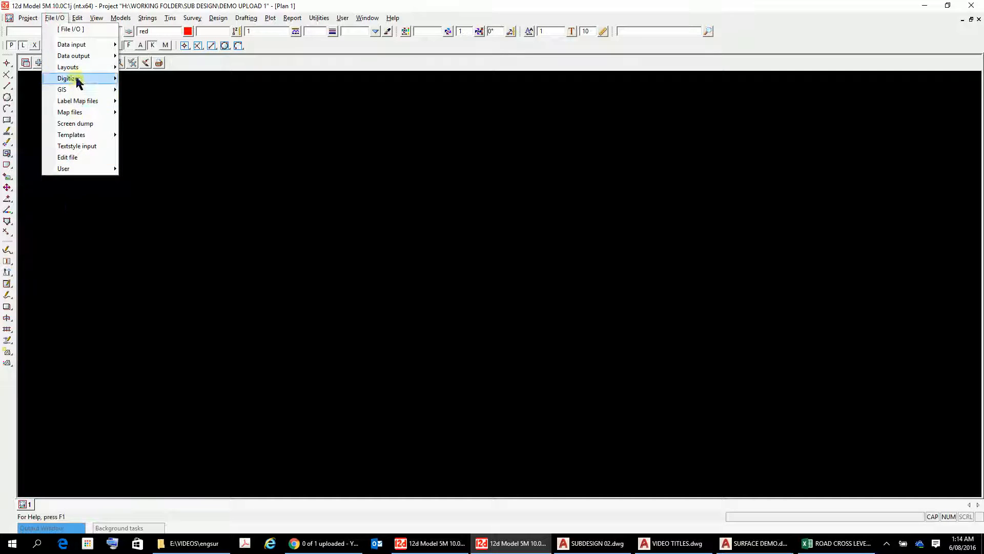
pyautogui.click(70, 45)
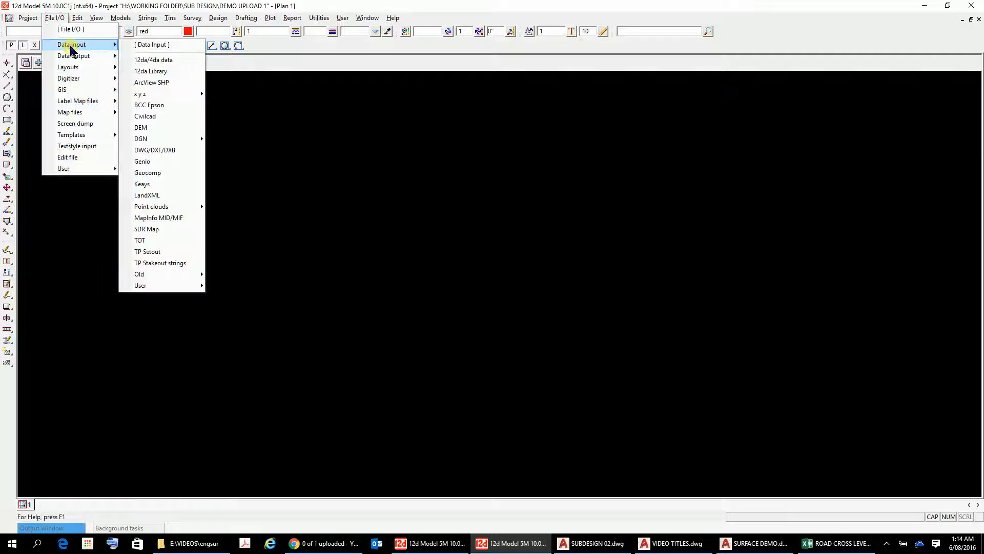
pyautogui.click(167, 150)
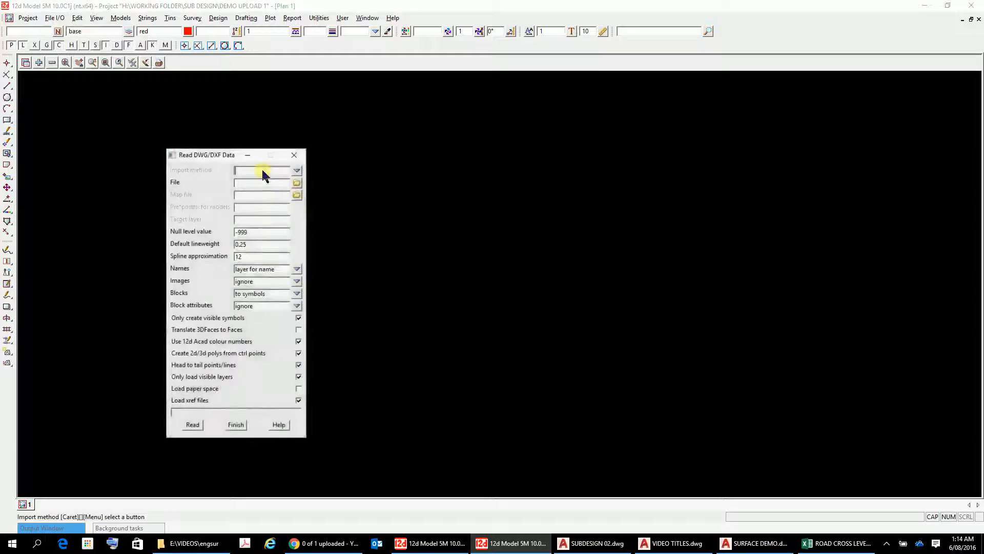
pyautogui.click(297, 170)
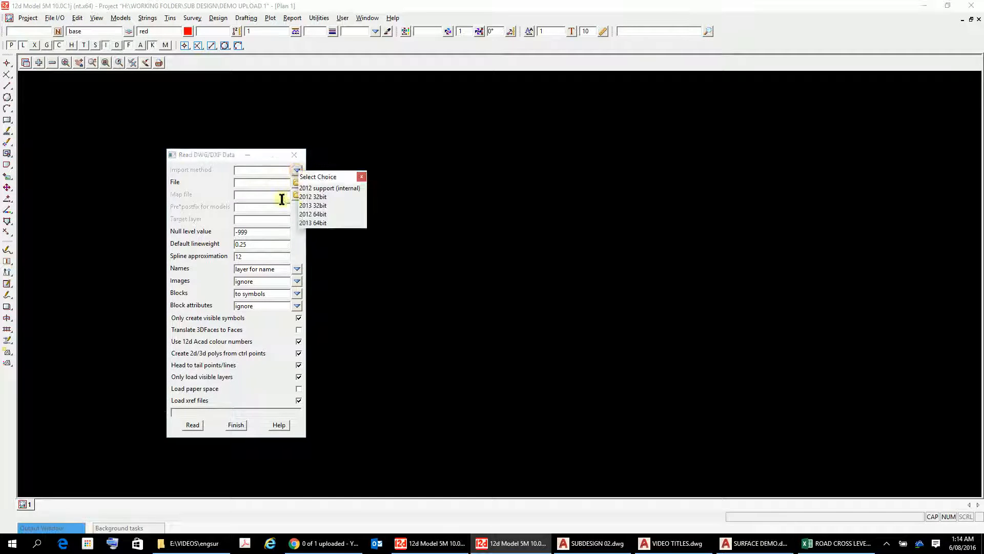
pyautogui.click(320, 224)
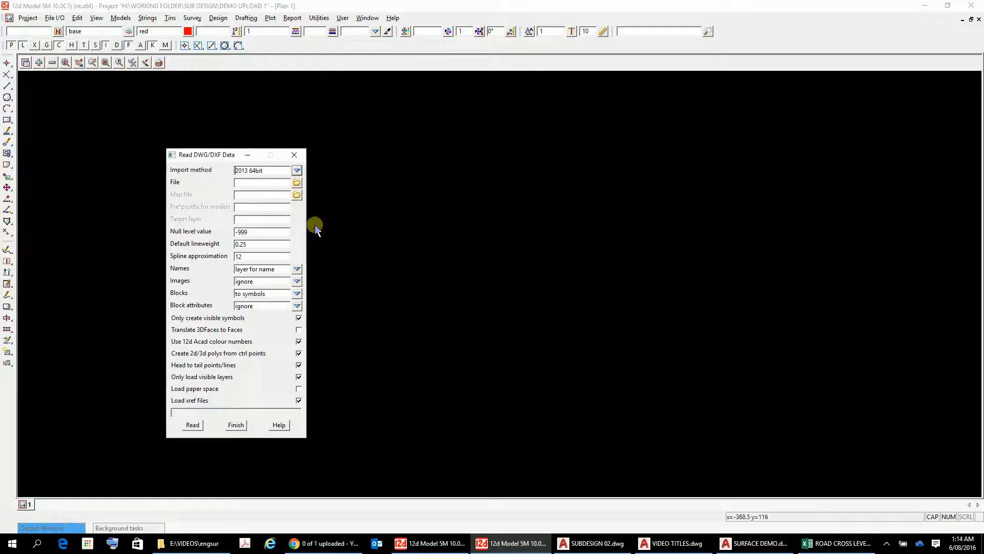
# Step: Browse to H:\WORKING FOLDER\SUB DESIGN and choose SURFACE DEMO.dwg as the file to read
pyautogui.click(296, 182)
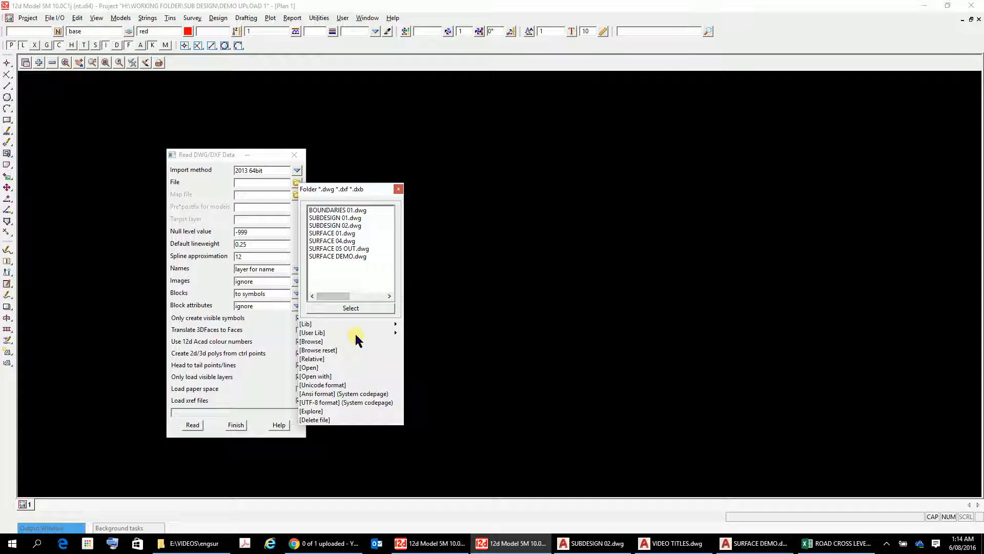
pyautogui.click(316, 342)
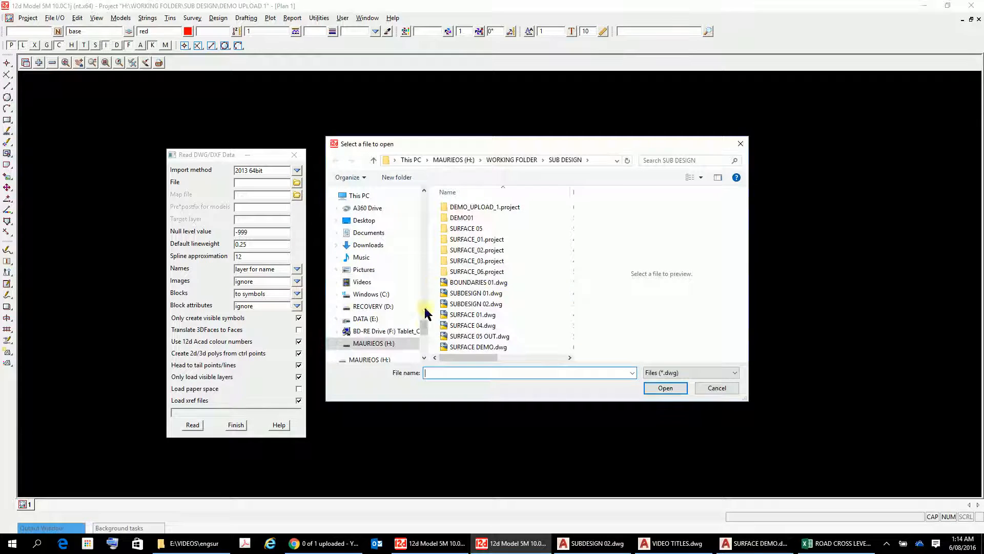
pyautogui.moveTo(425, 324)
pyautogui.mouseDown()
pyautogui.moveTo(433, 350)
pyautogui.moveTo(430, 318)
pyautogui.moveTo(435, 349)
pyautogui.moveTo(429, 327)
pyautogui.mouseUp()
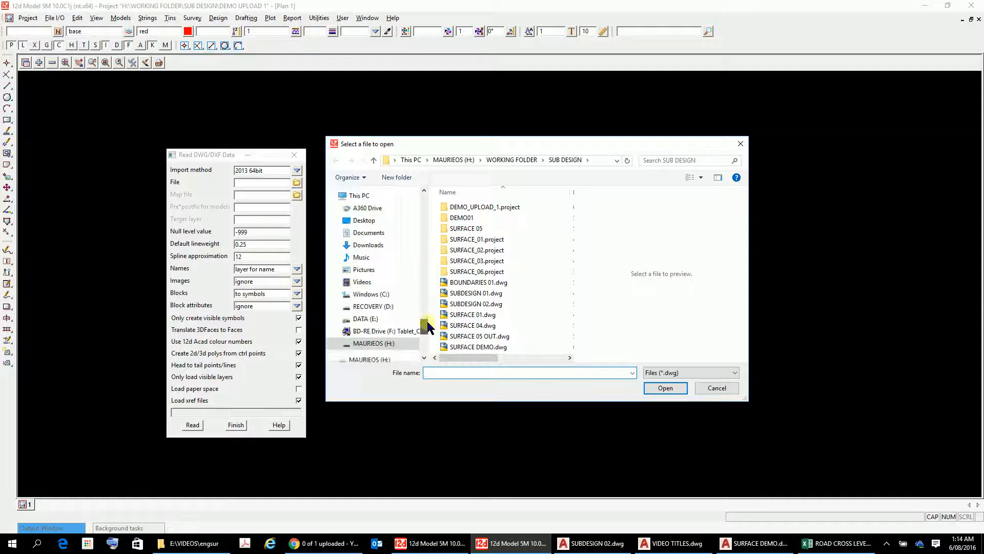
pyautogui.click(379, 343)
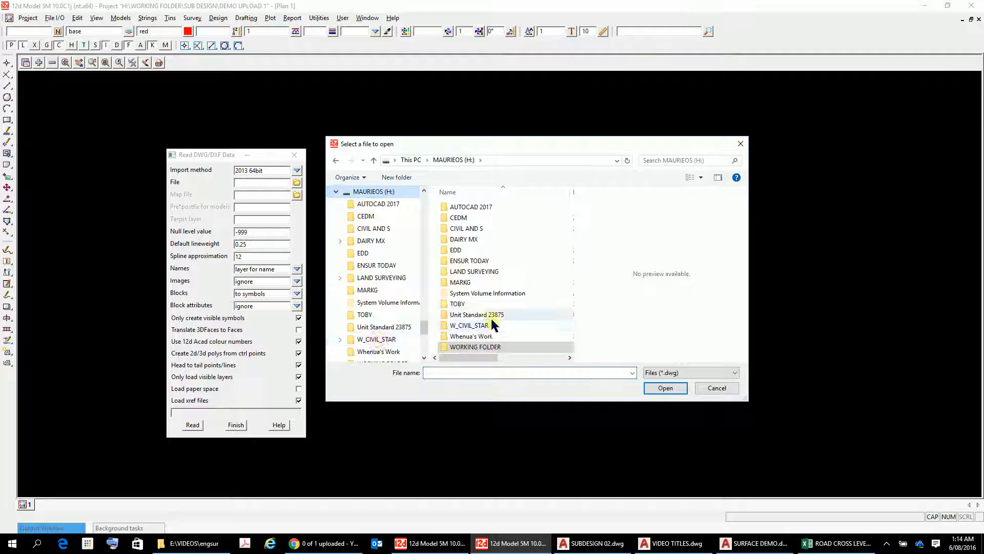
pyautogui.doubleClick(485, 347)
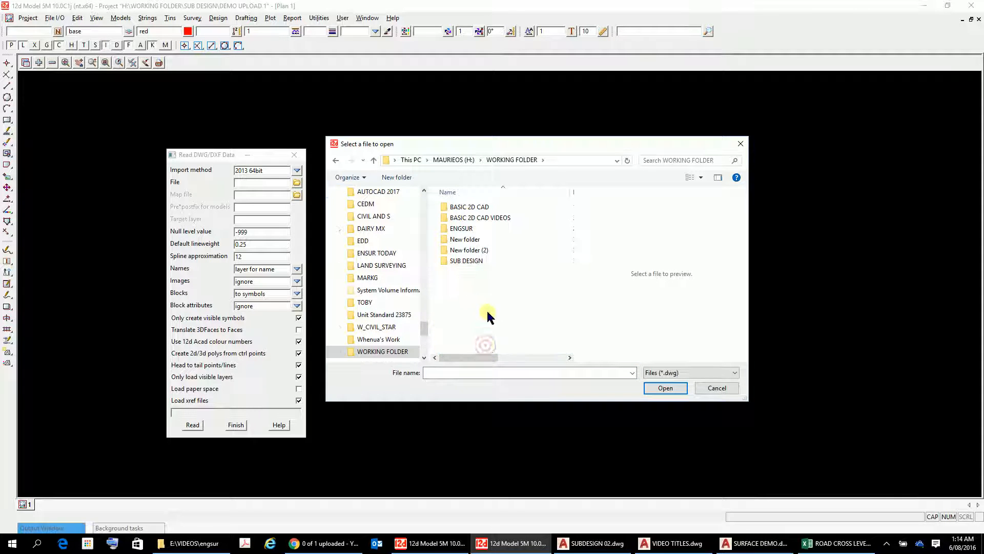
pyautogui.doubleClick(460, 229)
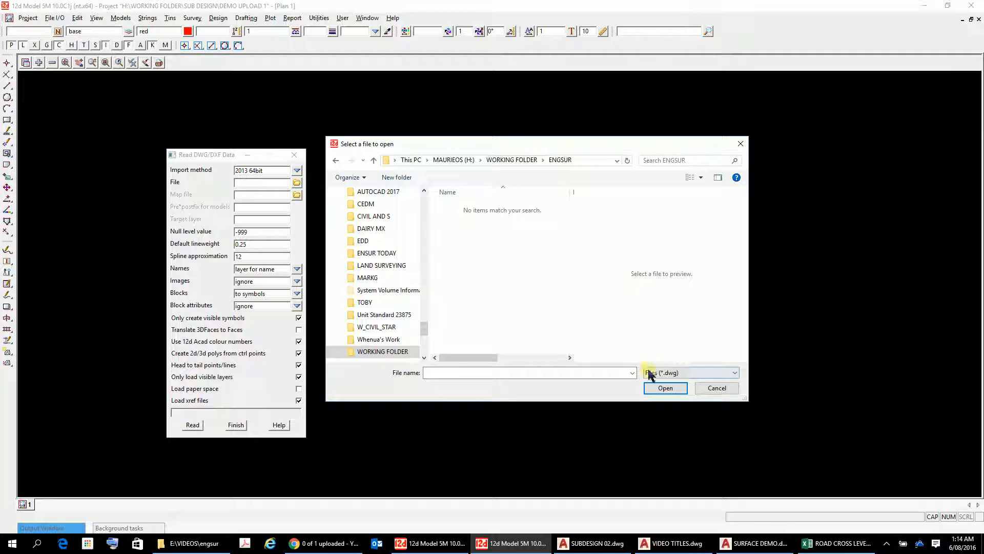
pyautogui.click(528, 159)
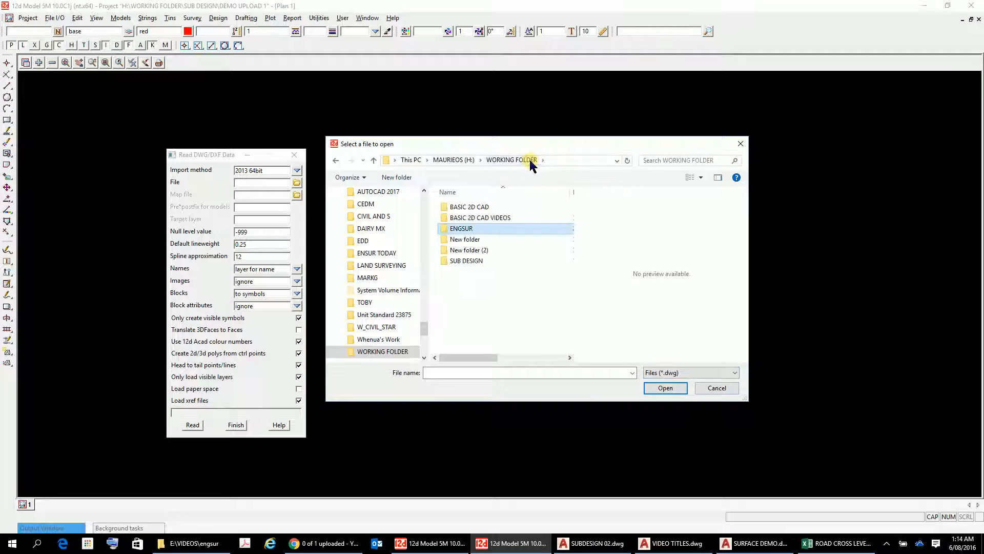
pyautogui.doubleClick(467, 261)
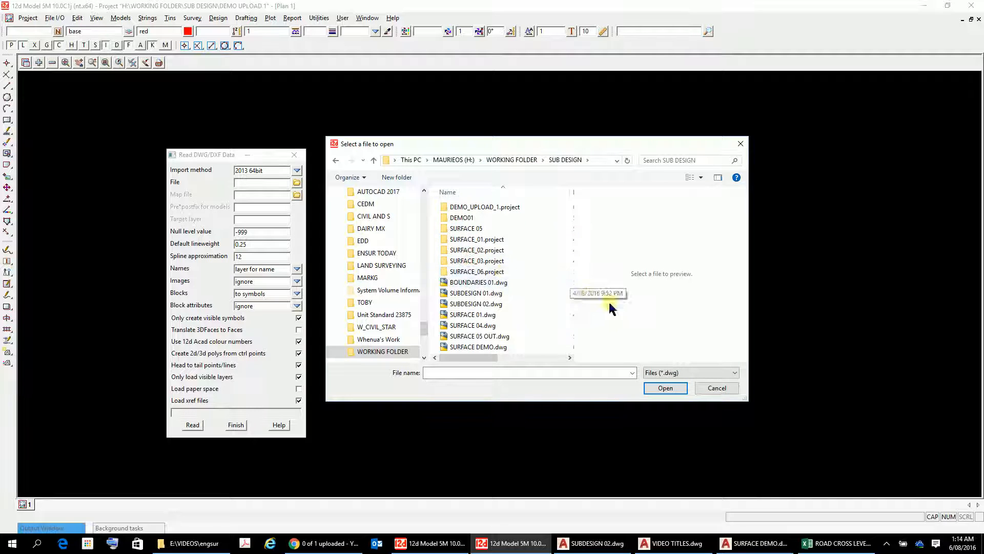
pyautogui.hscroll(2, 564, 287)
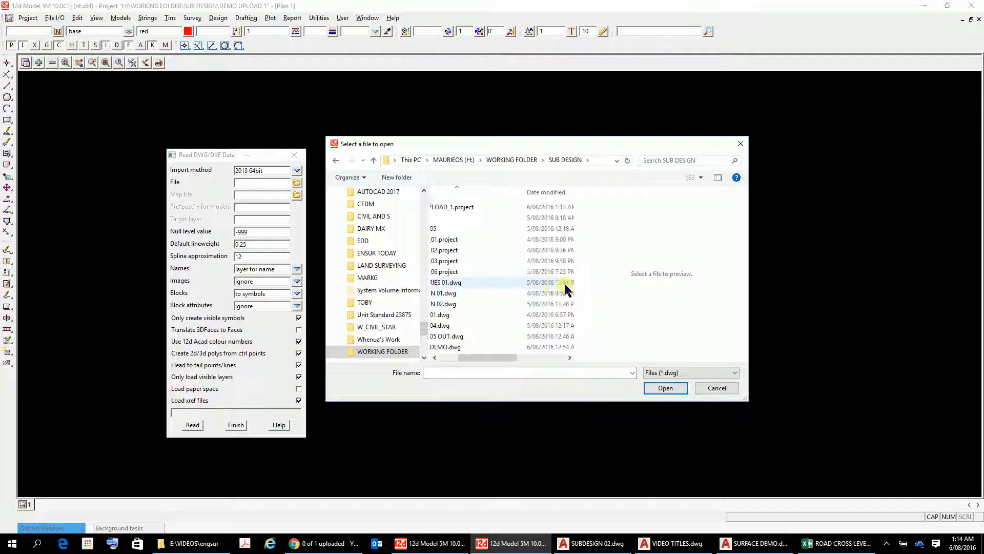
pyautogui.hscroll(-2, 569, 289)
pyautogui.click(493, 348)
pyautogui.doubleClick(494, 349)
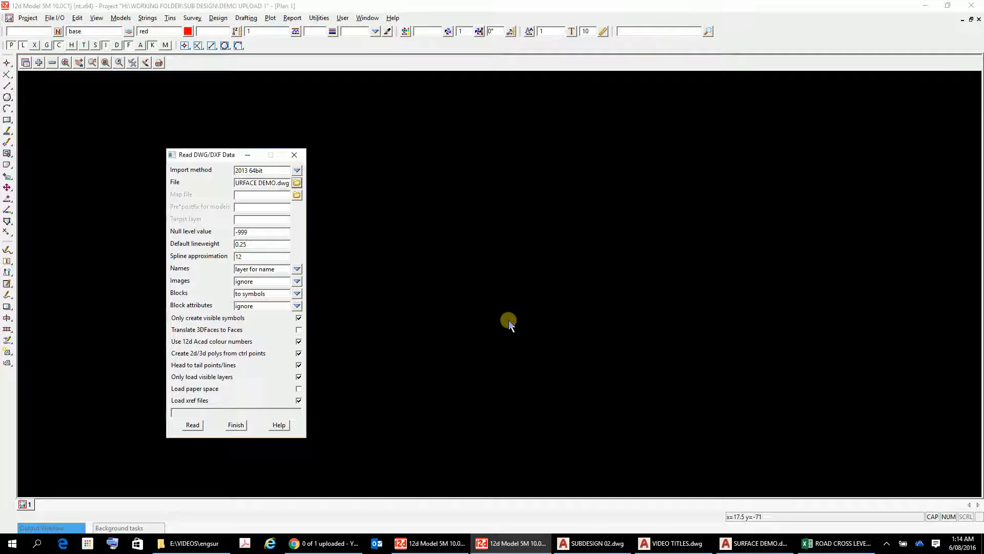
# Step: Set the null level value to 0, read the DWG file and finish the import
pyautogui.click(250, 231)
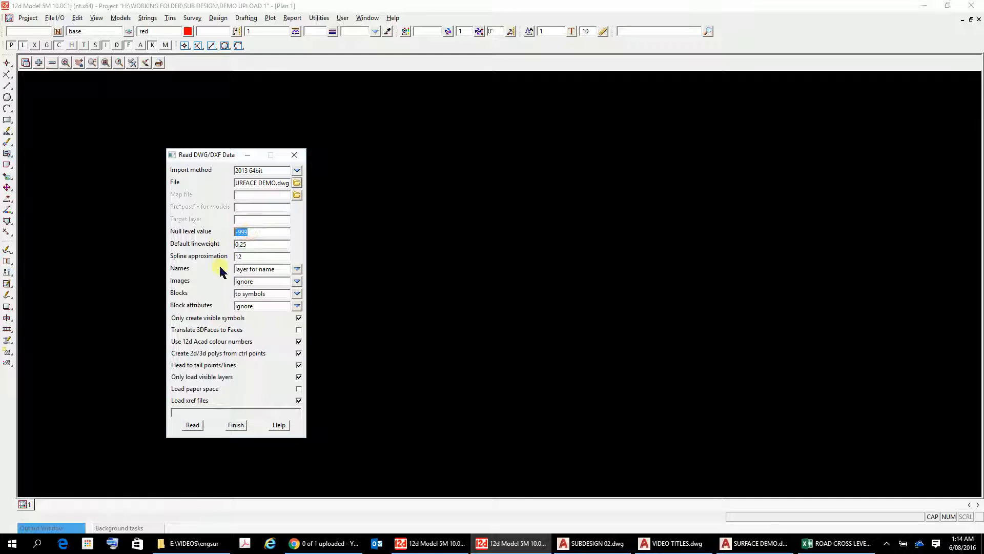
pyautogui.press('Return')
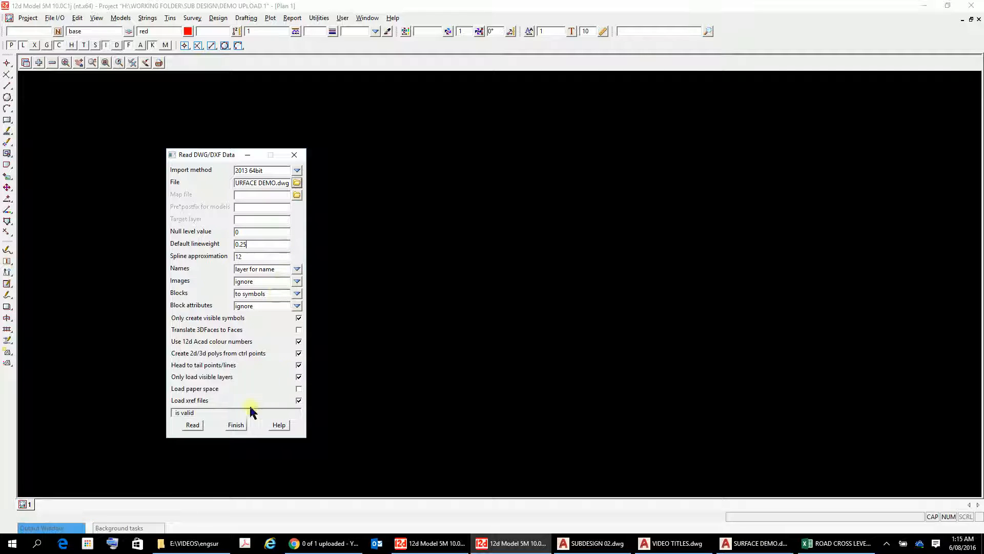
pyautogui.click(193, 425)
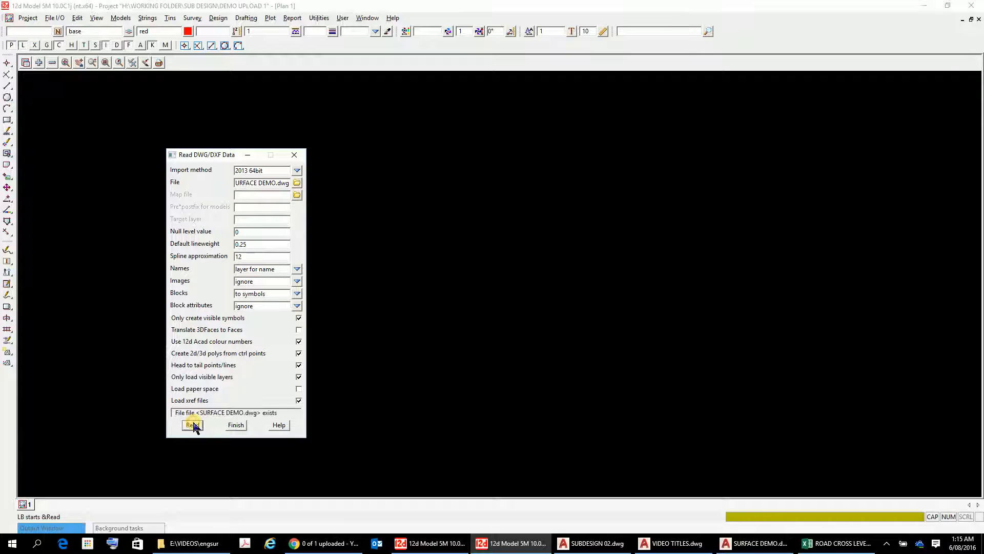
pyautogui.click(235, 425)
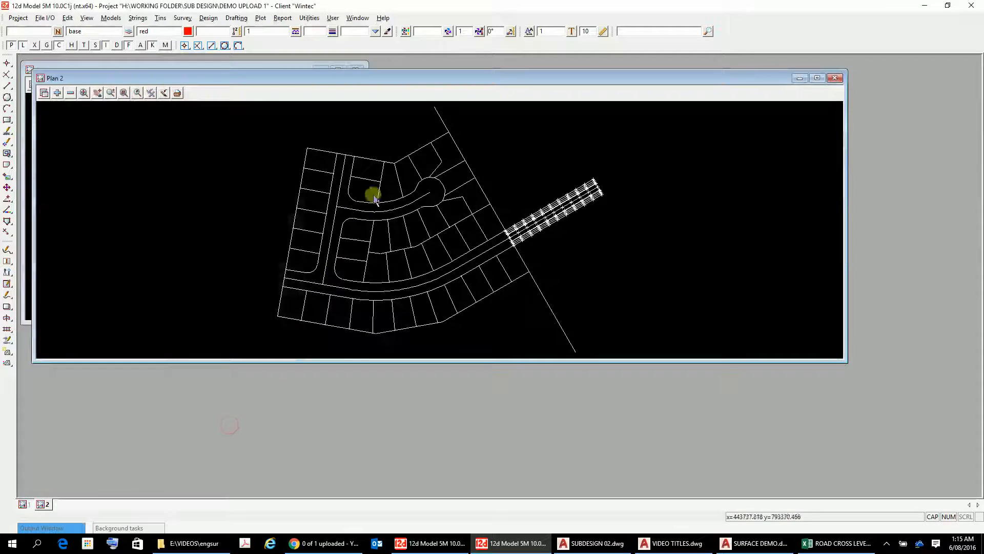
# Step: Maximize the Plan 2 view and turn on the display of Z values on the strings
pyautogui.click(819, 78)
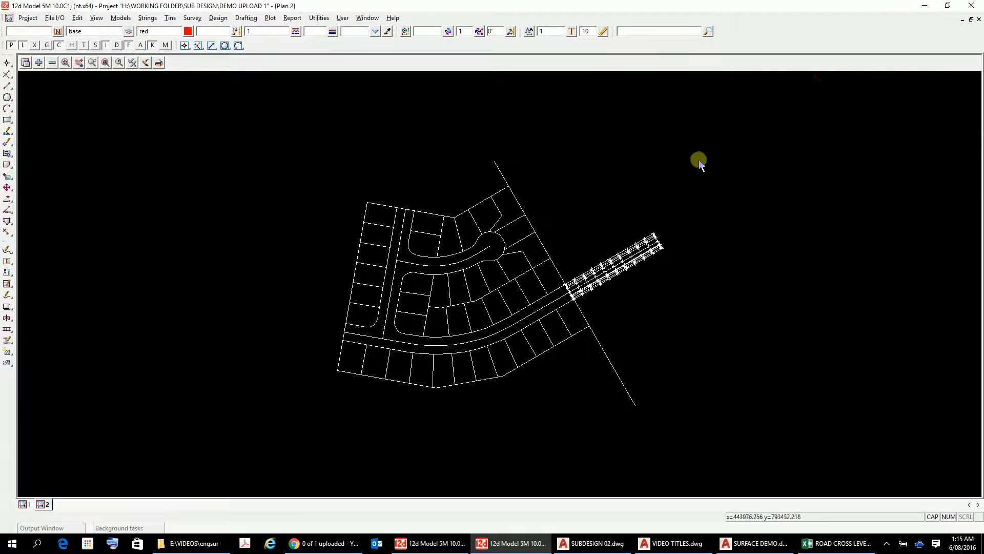
pyautogui.scroll(4, 595, 277)
pyautogui.scroll(-3, 606, 280)
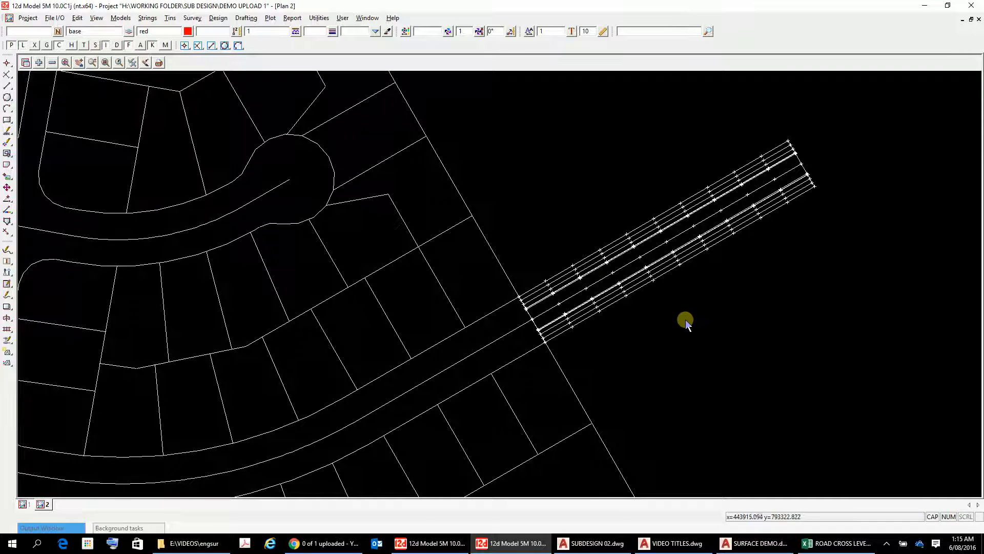
pyautogui.click(132, 63)
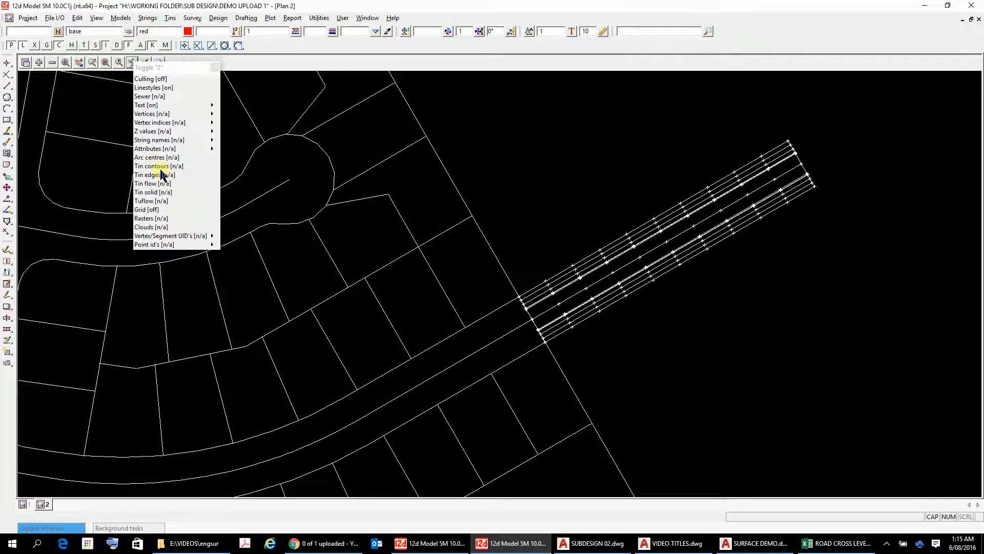
pyautogui.click(149, 132)
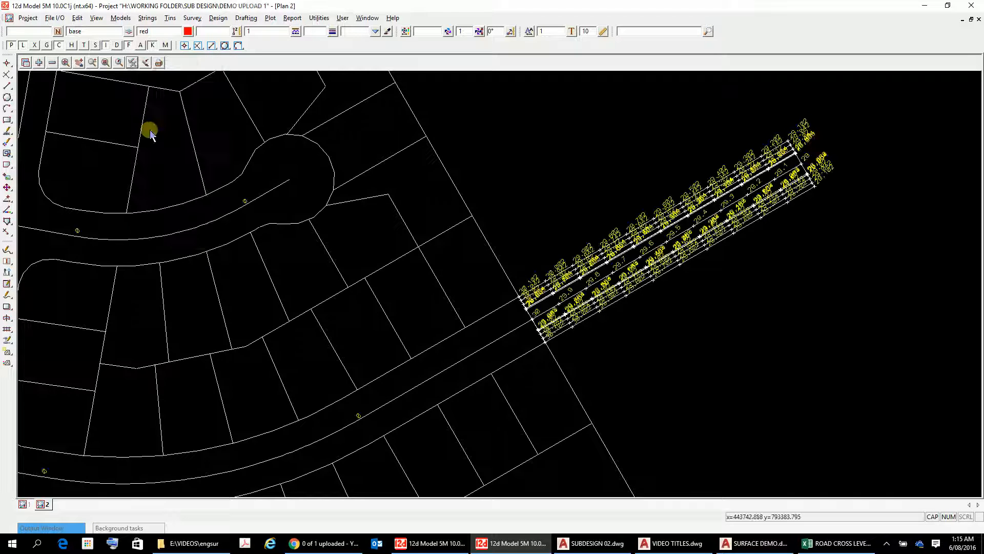
# Step: Zoom and pan along the road strings to examine their labelled Z values
pyautogui.scroll(3, 590, 226)
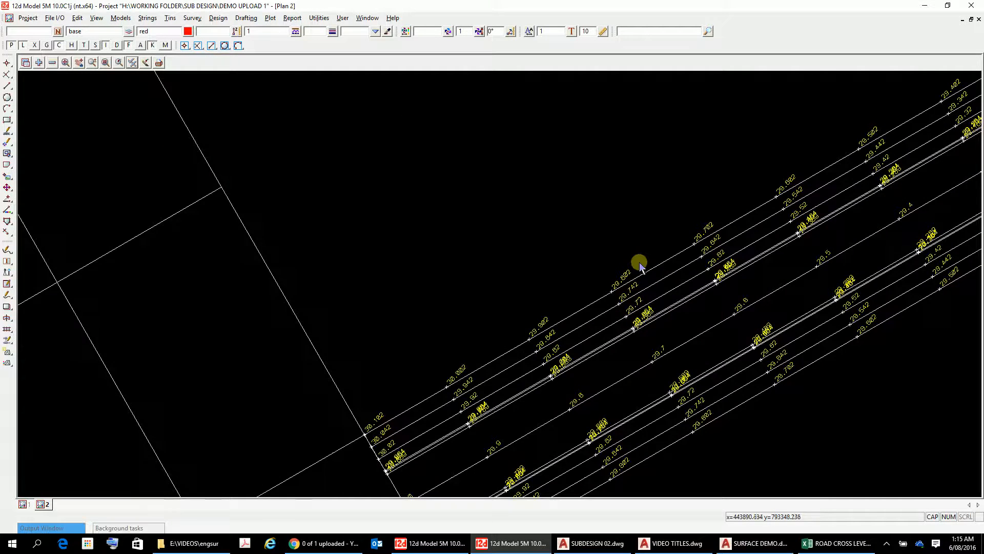
pyautogui.scroll(-2, 615, 306)
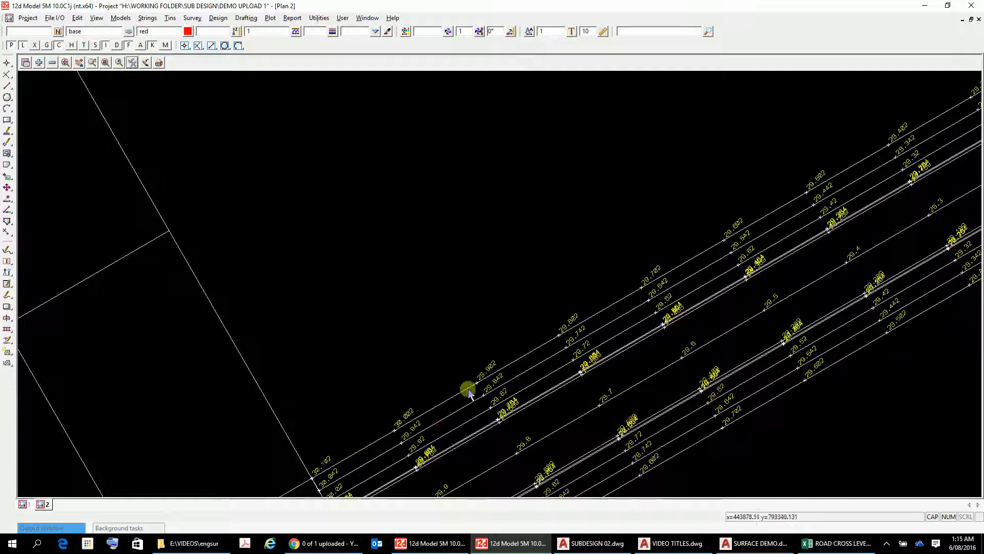
pyautogui.click(80, 64)
pyautogui.click(468, 362)
pyautogui.click(525, 155)
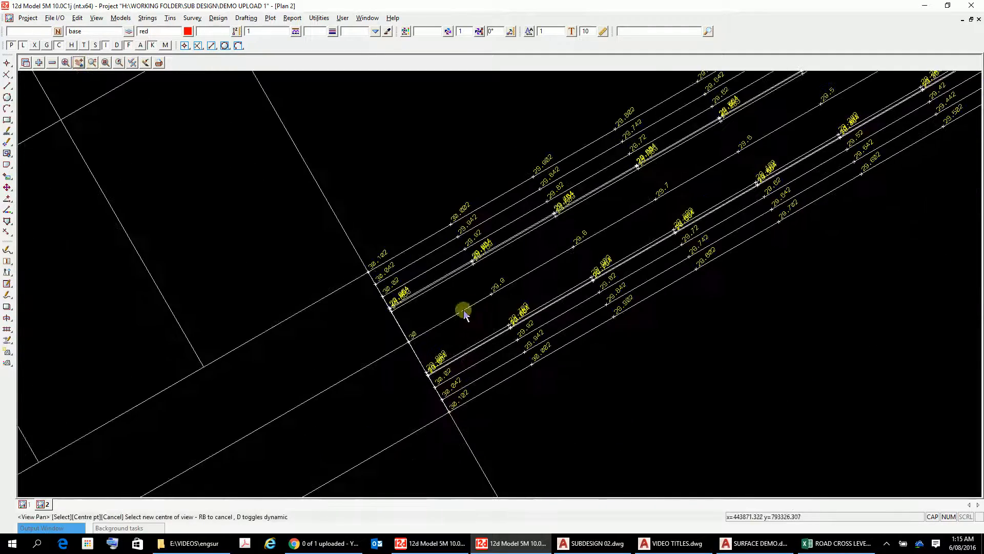
pyautogui.scroll(-3, 464, 313)
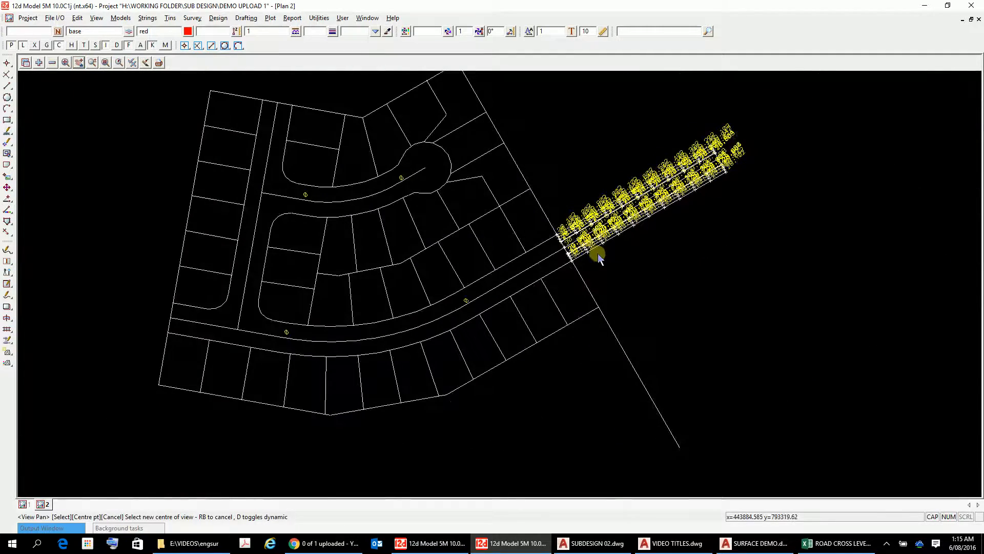
pyautogui.scroll(2, 472, 328)
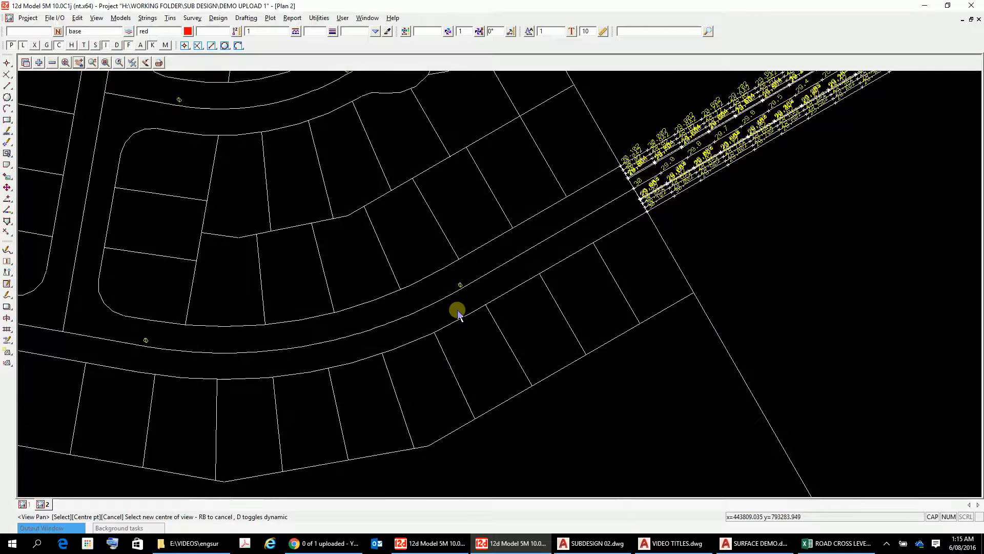
pyautogui.scroll(-2, 457, 314)
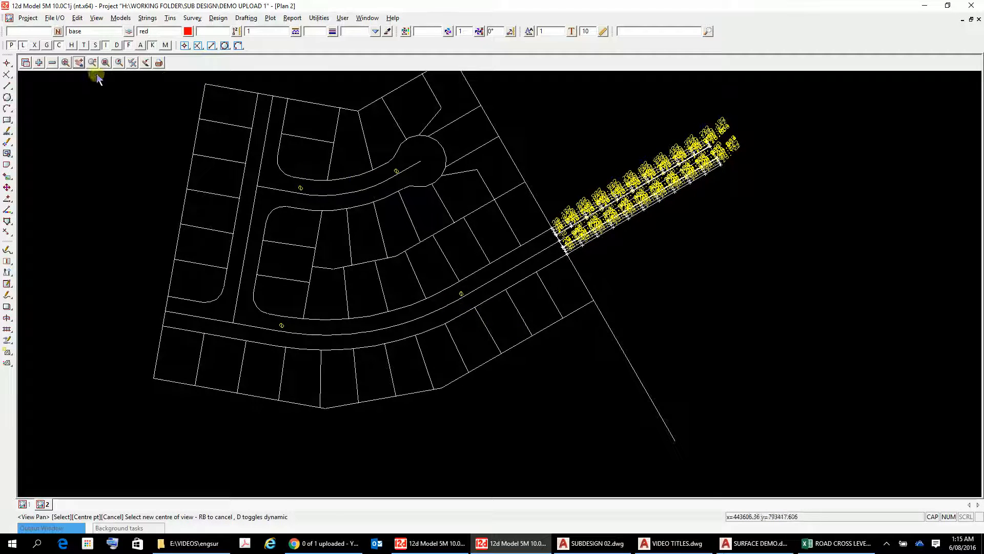
# Step: Remove the ROAD CENTRELINE model from the plan view and add it back again
pyautogui.click(52, 62)
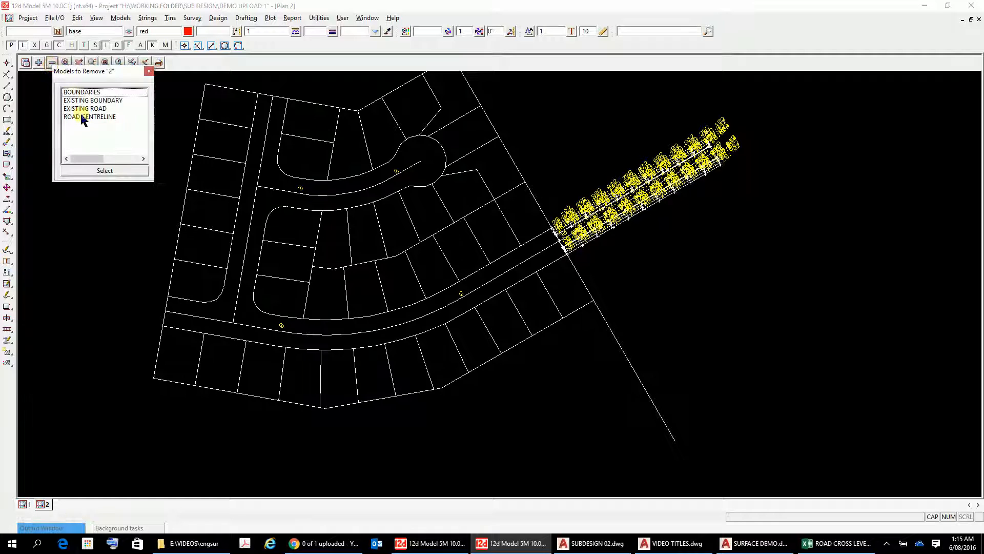
pyautogui.click(84, 117)
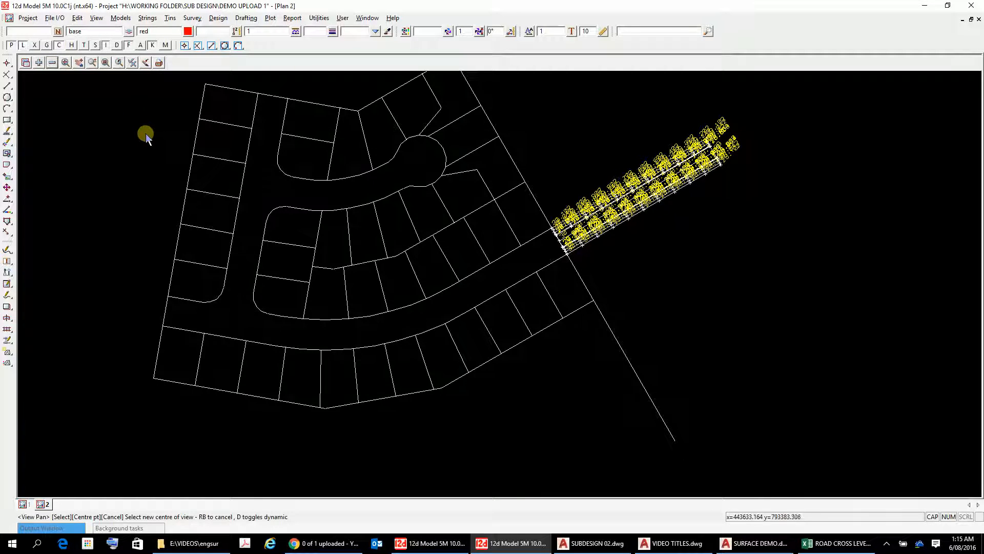
pyautogui.rightClick(74, 86)
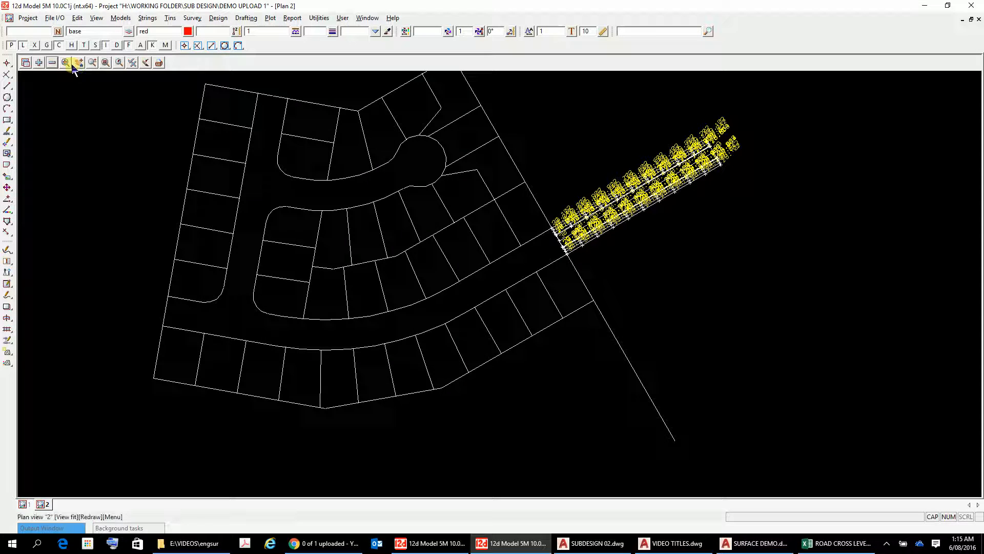
pyautogui.click(39, 63)
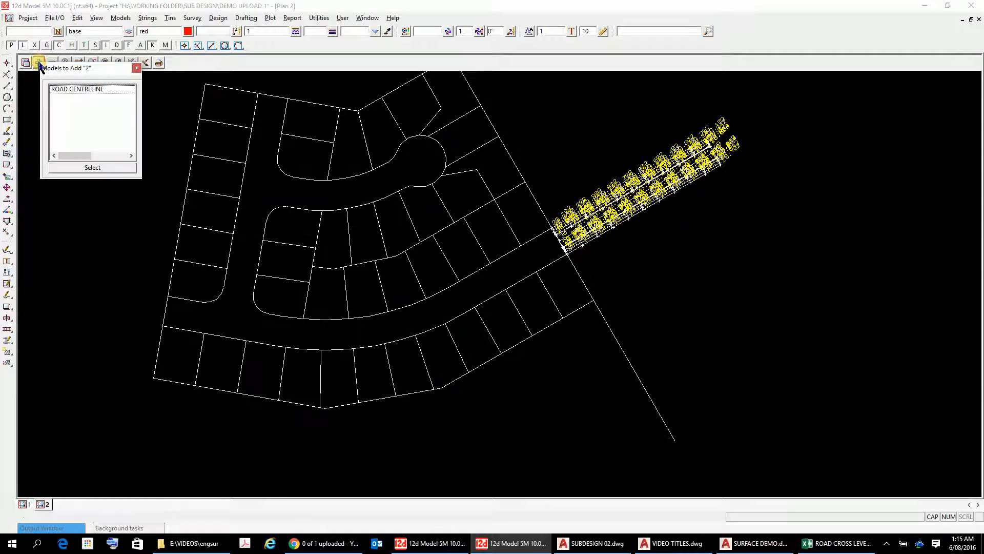
pyautogui.doubleClick(67, 89)
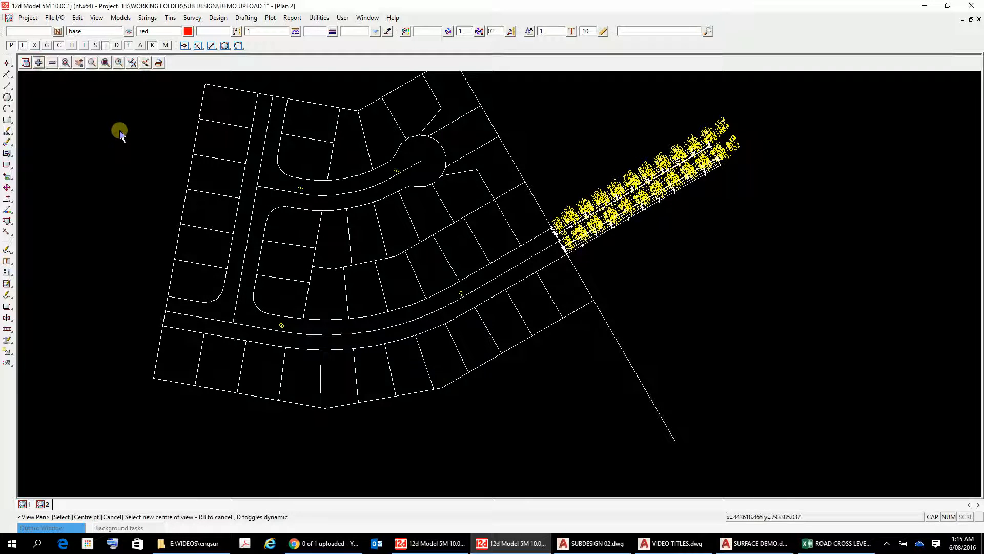
# Step: Review the imported subdivision plan and the list of models in the project
pyautogui.click(314, 141)
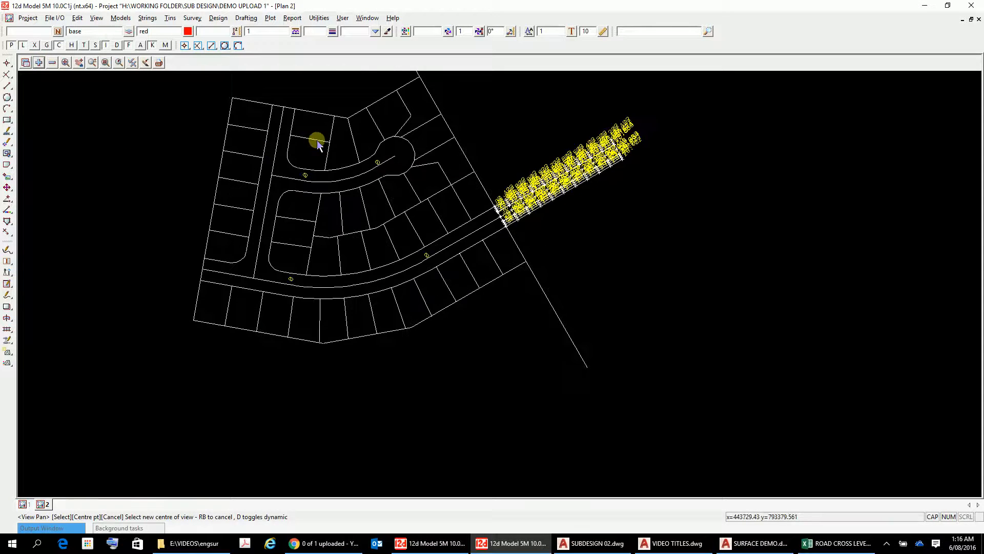
pyautogui.scroll(3, 461, 200)
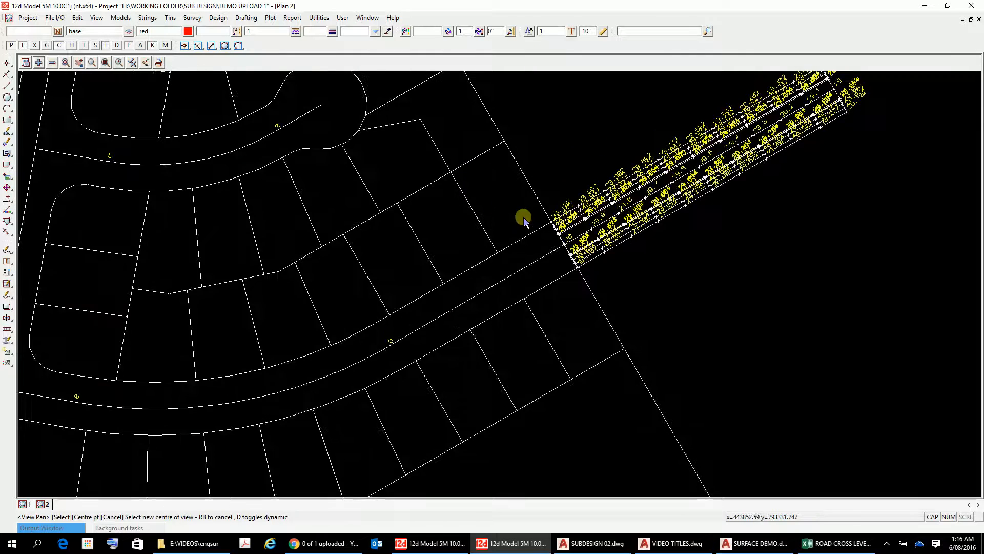
pyautogui.scroll(-1, 522, 219)
pyautogui.scroll(-1, 523, 219)
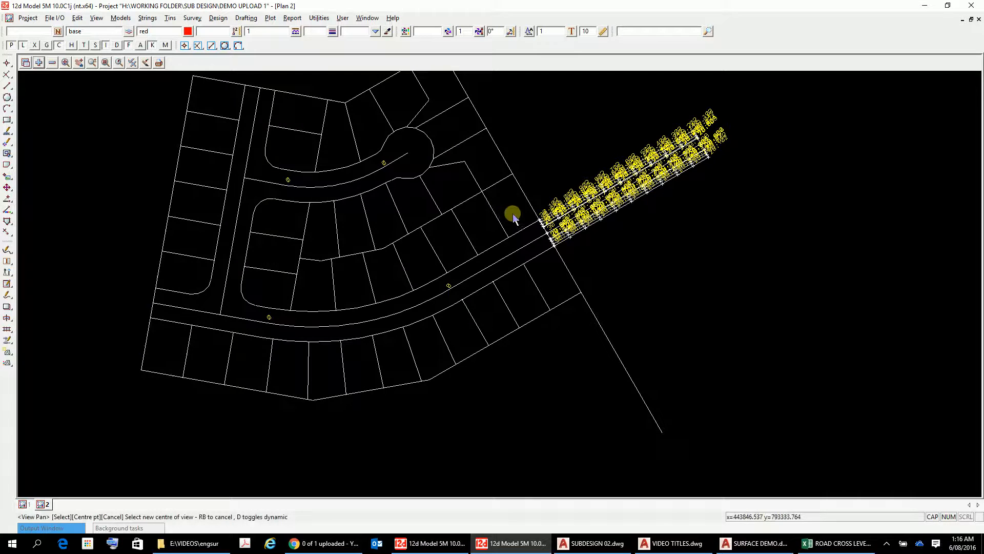
pyautogui.scroll(-6, 513, 214)
pyautogui.scroll(6, 509, 210)
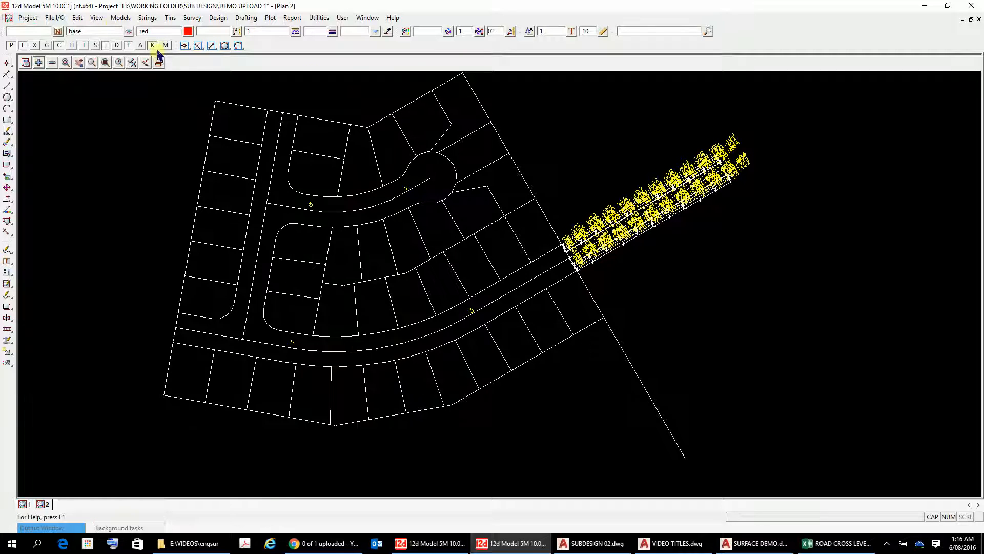
pyautogui.click(129, 31)
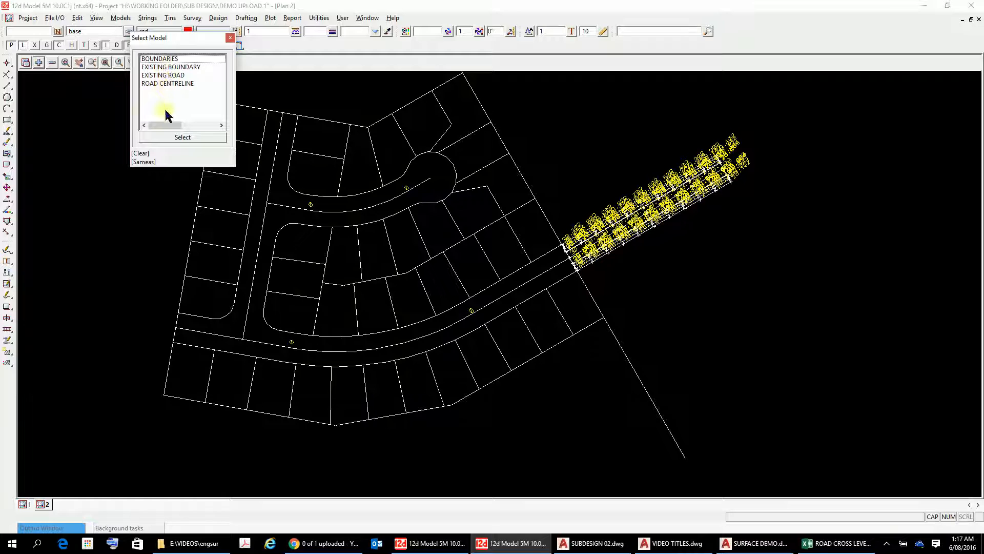
pyautogui.click(96, 111)
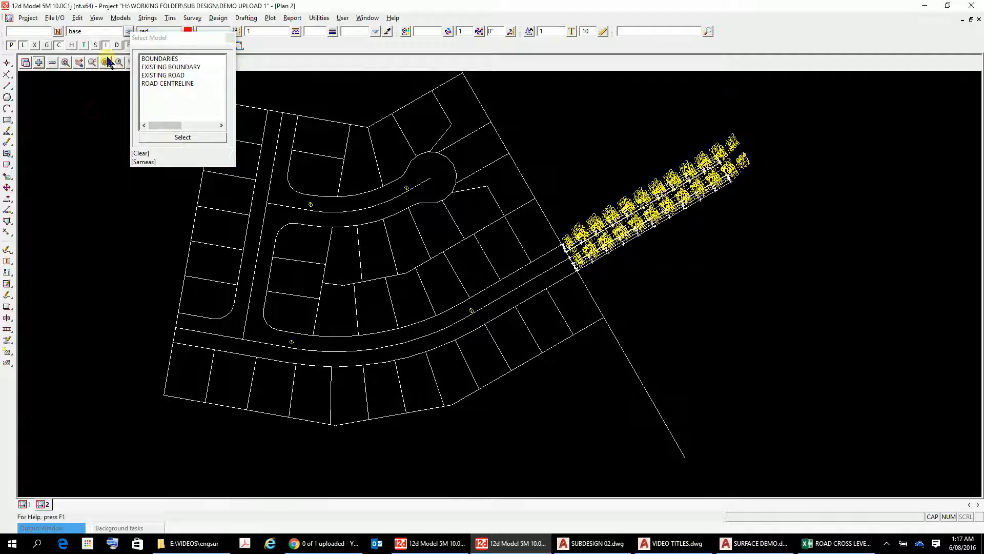
pyautogui.moveTo(251, 81); pyautogui.dragTo(249, 81)
pyautogui.click(230, 39)
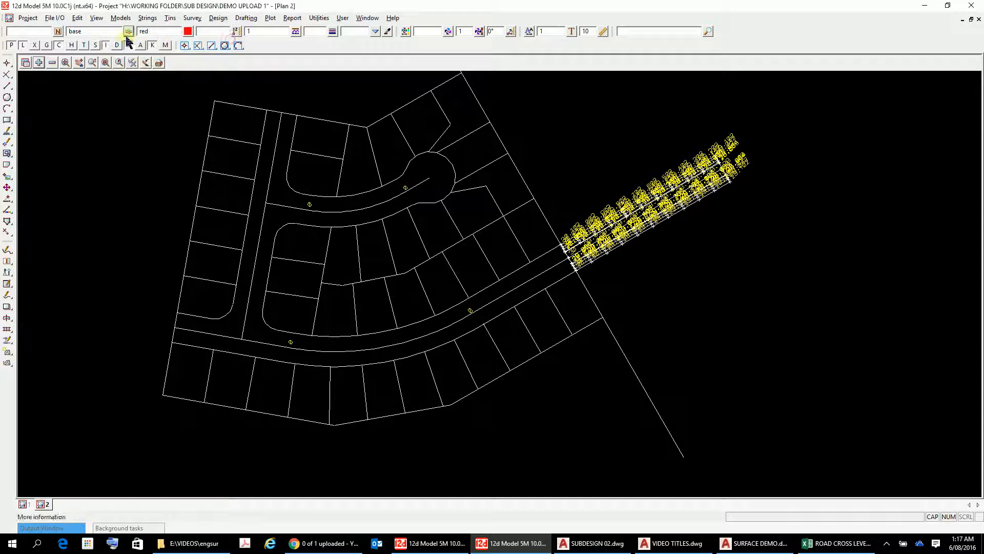
# Step: Set the current model to HEIGHTS GROUND and the default height to 33
pyautogui.click(107, 31)
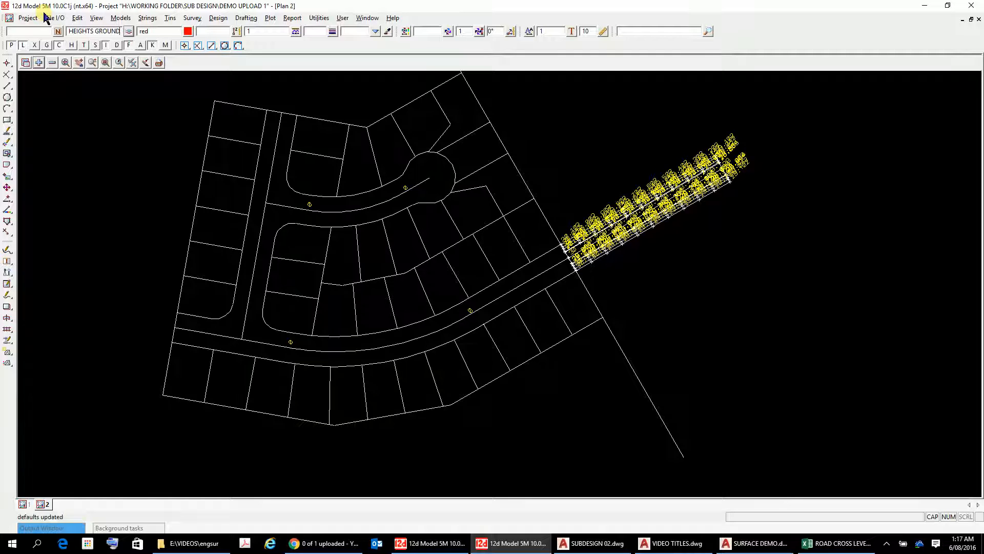
pyautogui.click(211, 30)
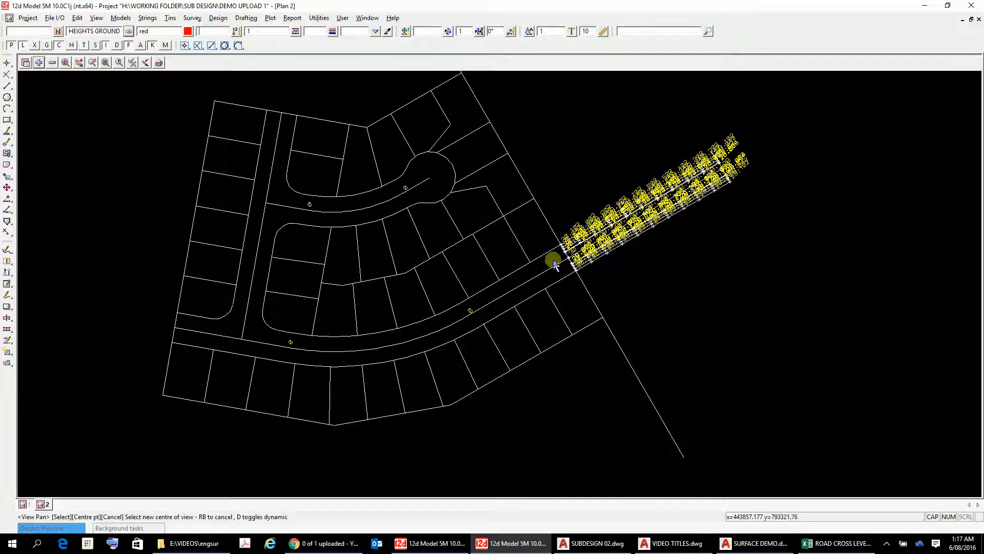
pyautogui.scroll(3, 569, 260)
pyautogui.scroll(-4, 575, 261)
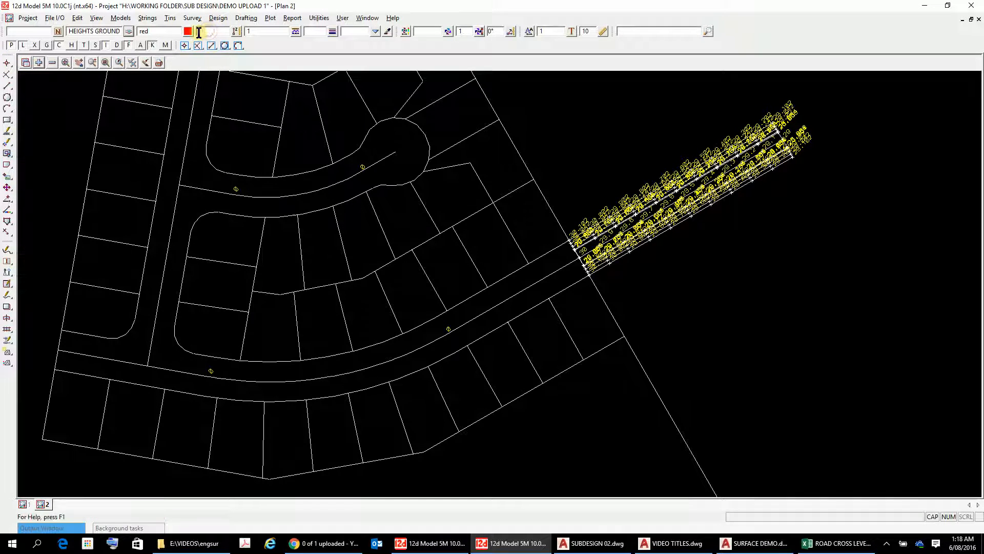
pyautogui.press('Return')
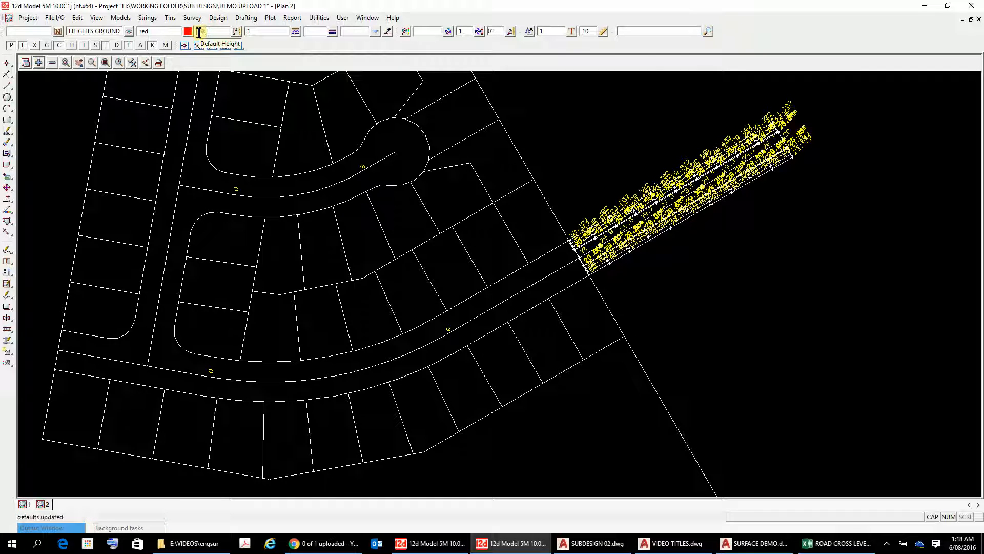
# Step: Create a point at height 33 just inside the eastern boundary near the road entrance
pyautogui.click(8, 64)
pyautogui.click(505, 90)
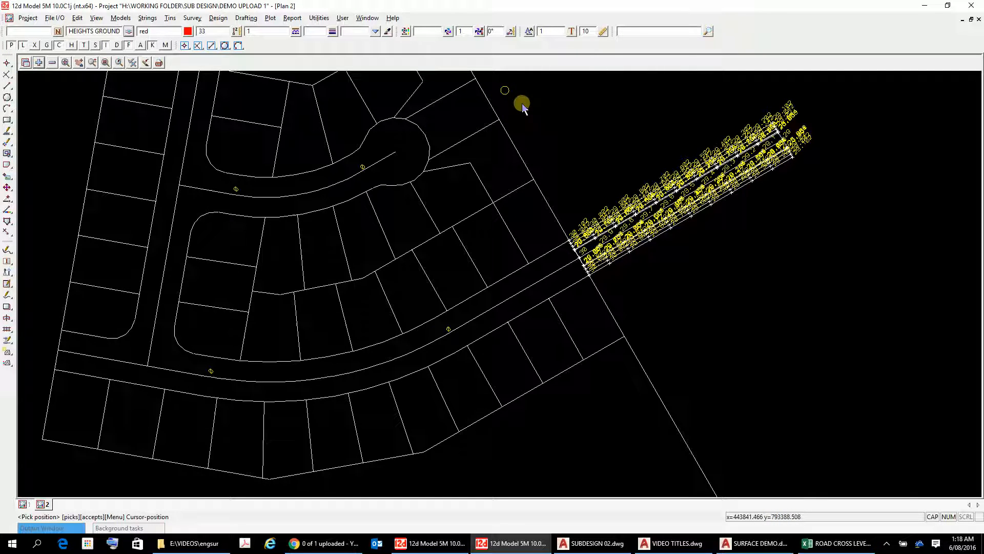
pyautogui.rightClick(523, 107)
pyautogui.click(535, 114)
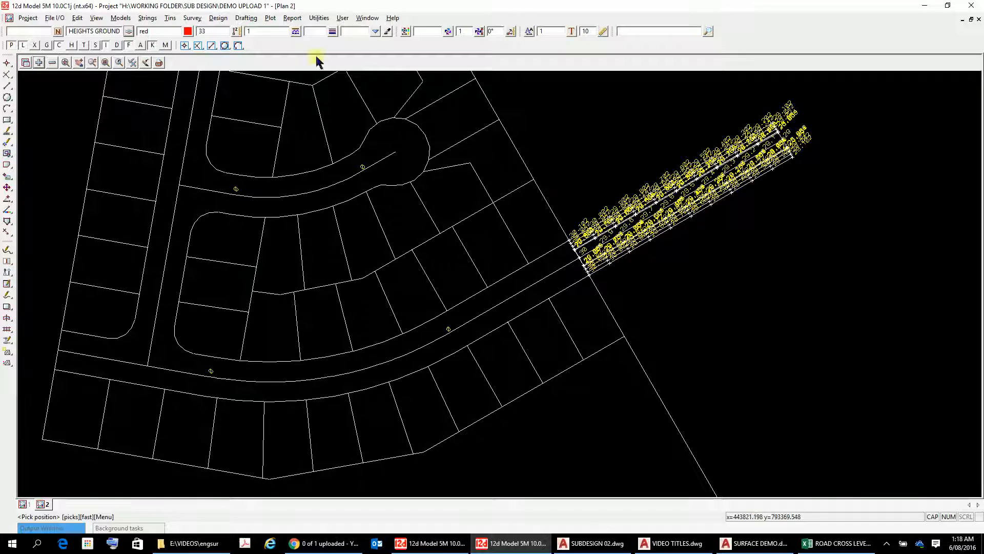
pyautogui.click(7, 63)
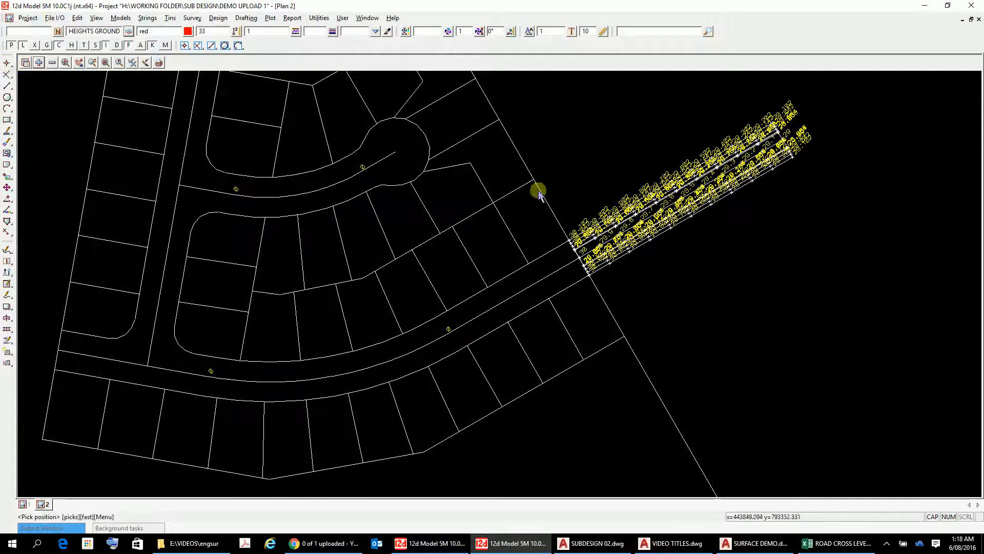
pyautogui.click(549, 173)
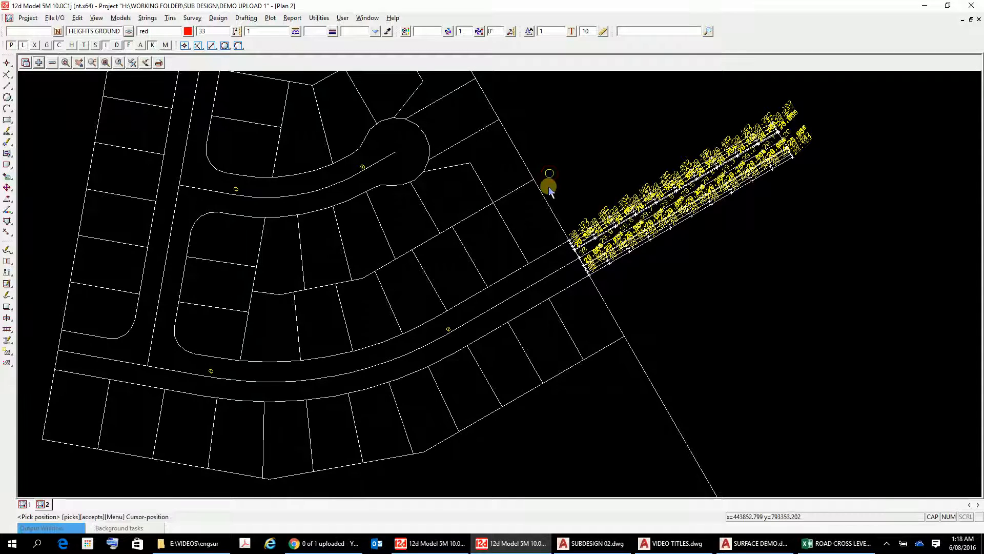
pyautogui.rightClick(549, 186)
pyautogui.click(561, 203)
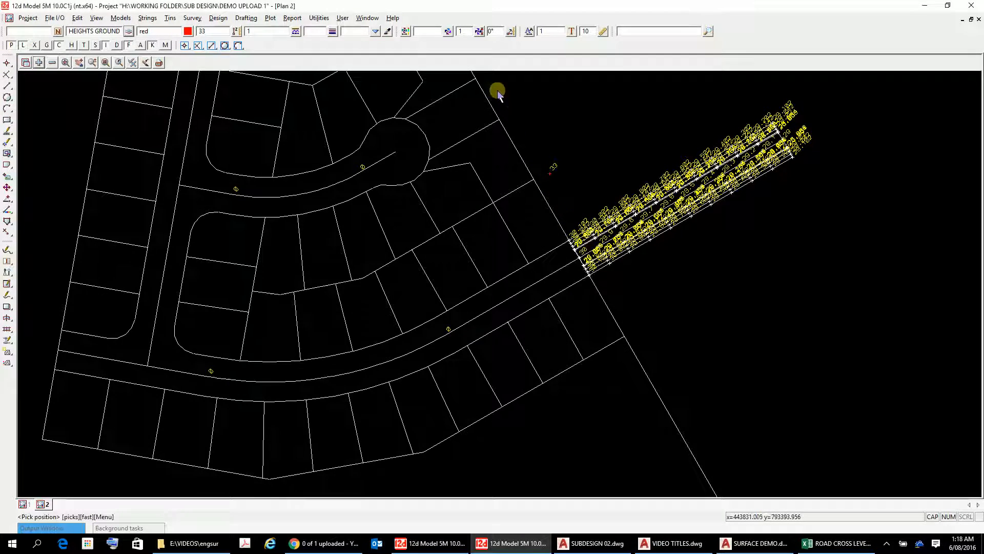
# Step: Set the default height to 32 and create a point near the northern boundary corner
pyautogui.moveTo(212, 32); pyautogui.dragTo(164, 54)
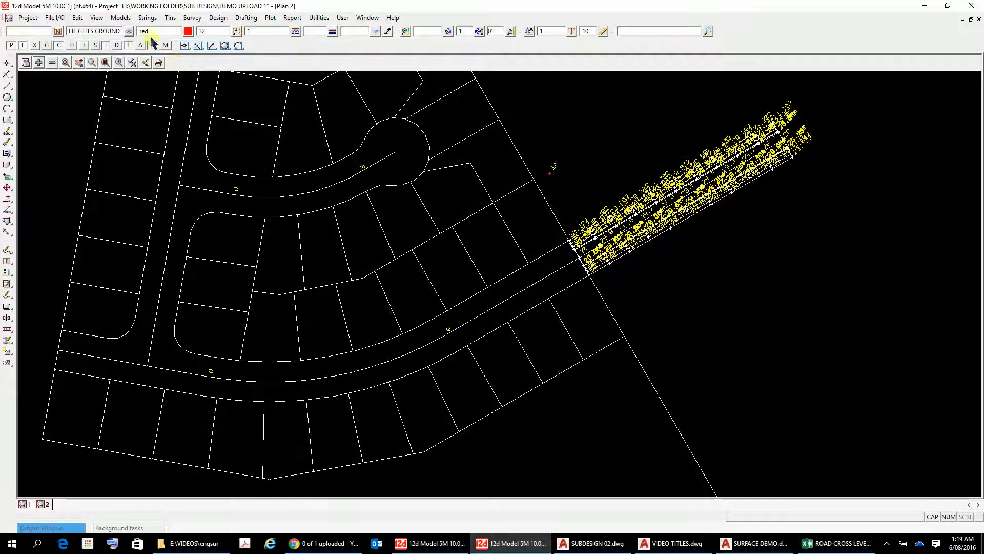
pyautogui.click(7, 65)
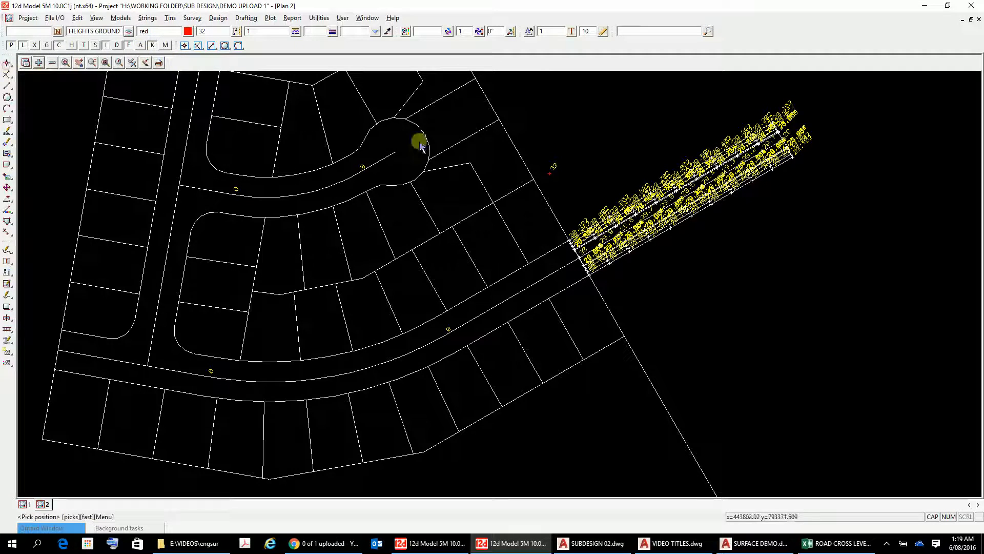
pyautogui.rightClick(512, 103)
pyautogui.click(518, 119)
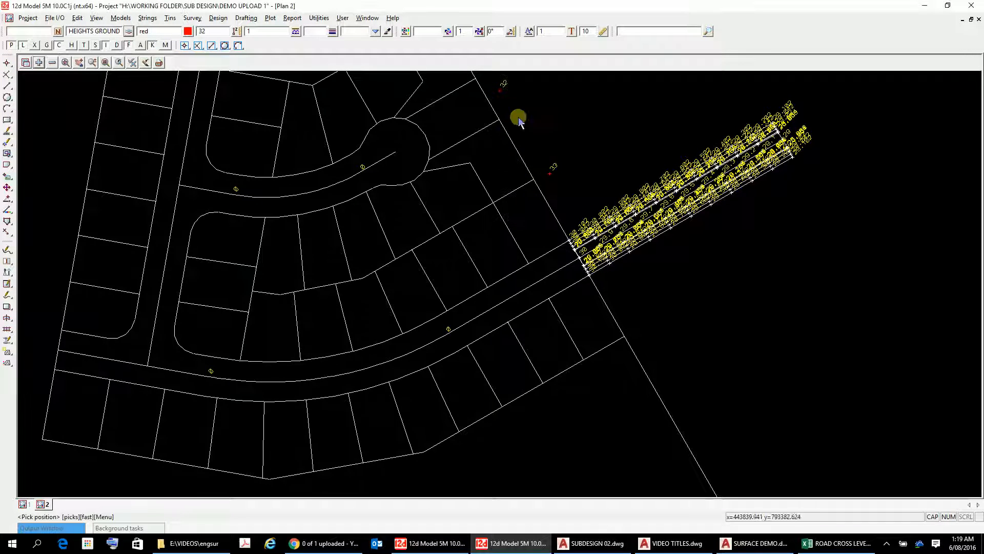
pyautogui.scroll(-2, 589, 128)
pyautogui.click(709, 256)
pyautogui.scroll(-2, 655, 204)
pyautogui.scroll(2, 559, 78)
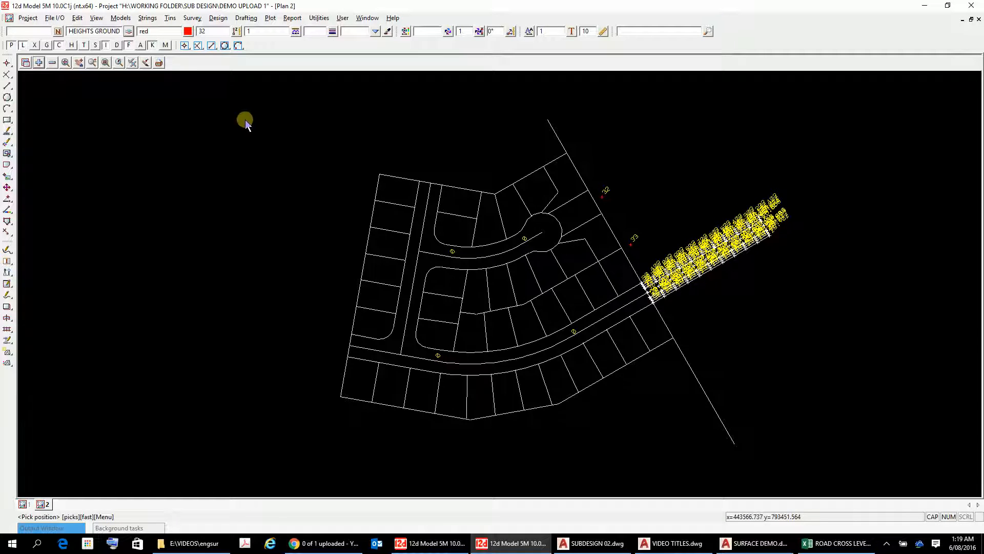
# Step: Try to open the SURFACE 06 project, saving the current project first
pyautogui.click(28, 19)
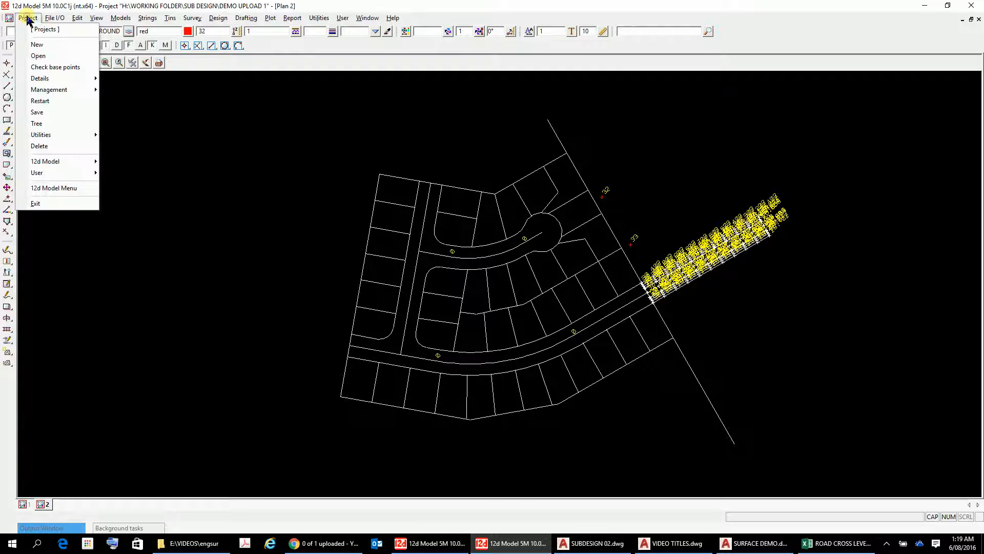
pyautogui.click(40, 57)
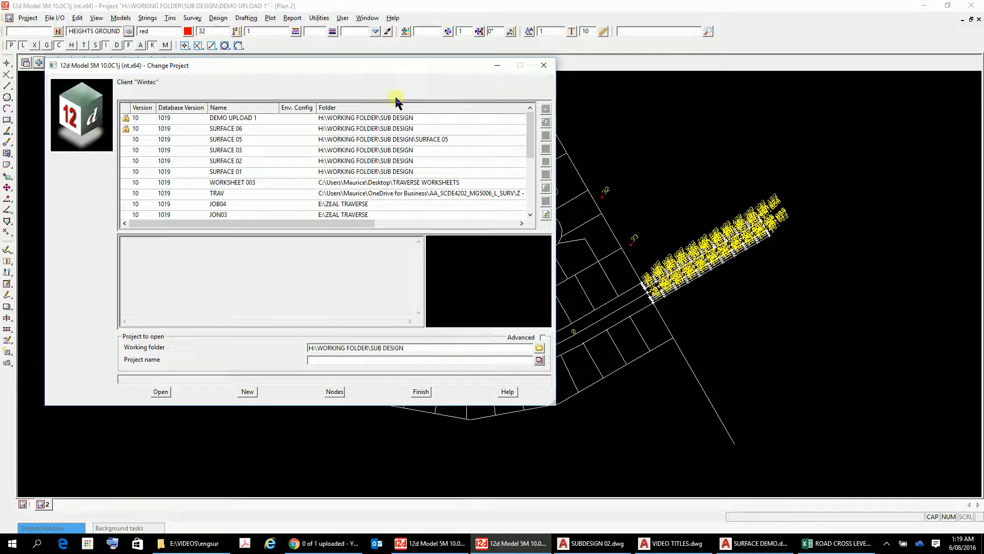
pyautogui.doubleClick(402, 131)
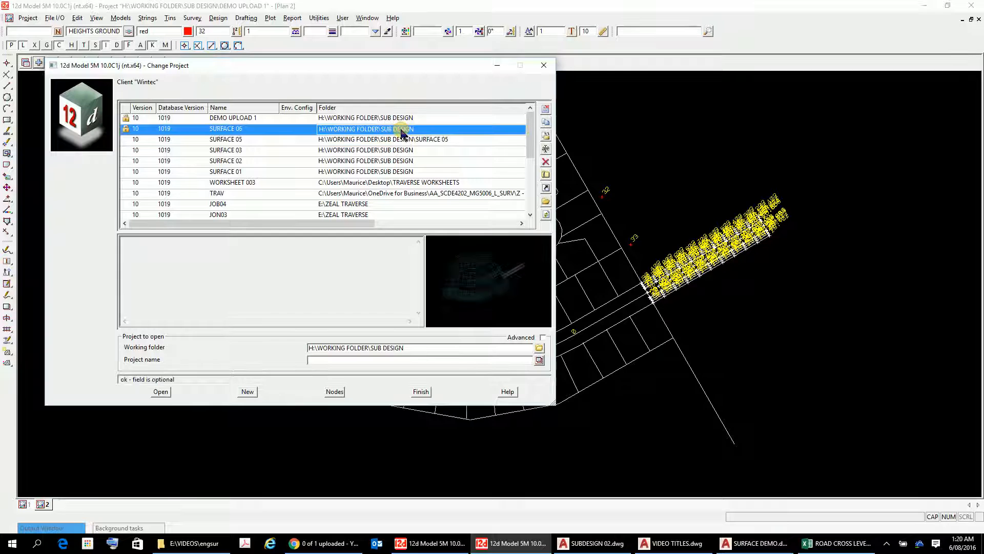
pyautogui.click(162, 392)
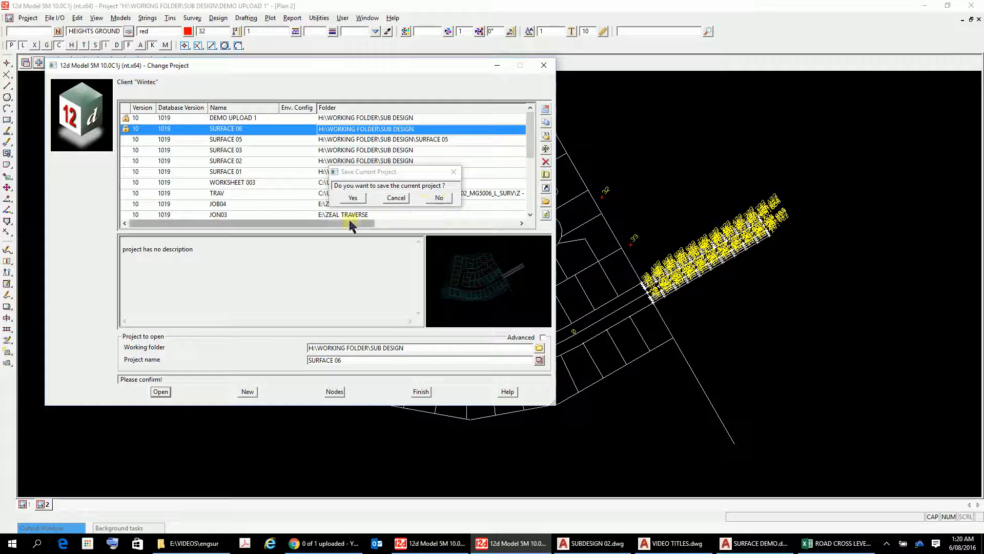
pyautogui.click(351, 195)
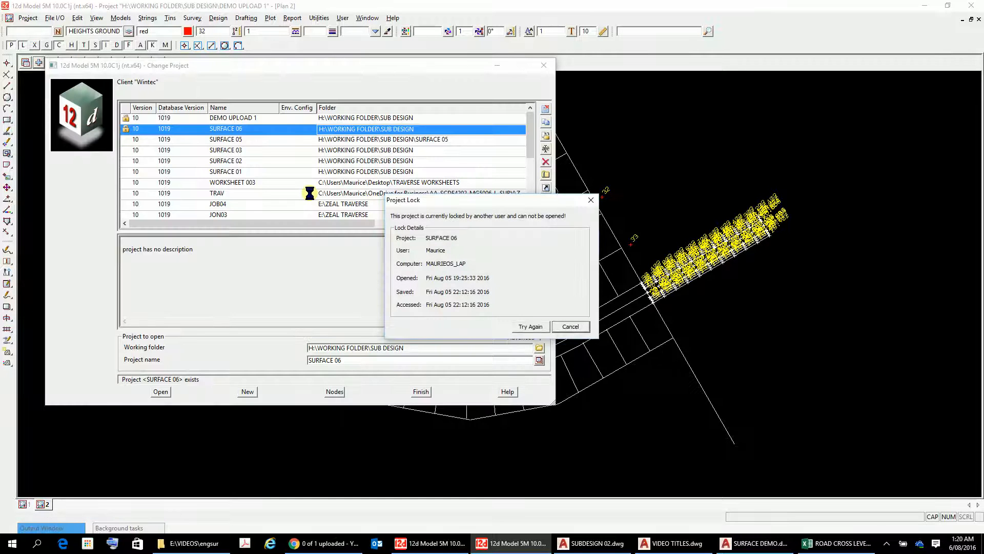
pyautogui.click(564, 327)
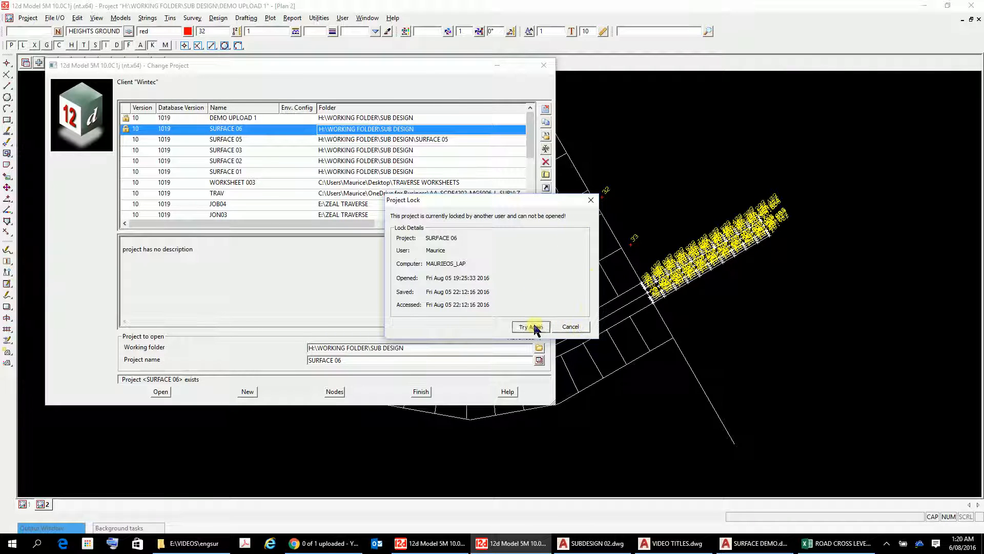
pyautogui.click(570, 326)
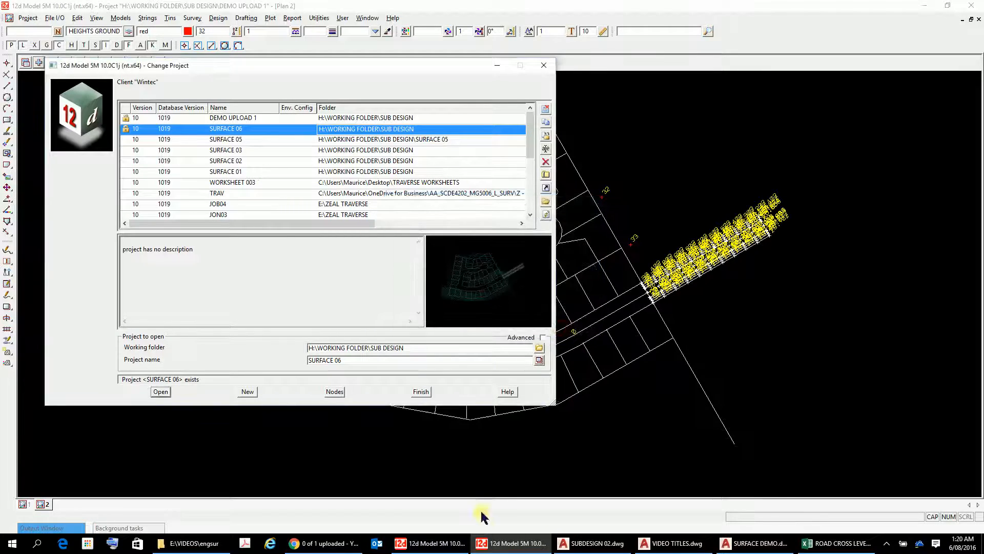
# Step: Switch to the other 12d Model window with the SURFACE 06 project open
pyautogui.click(432, 545)
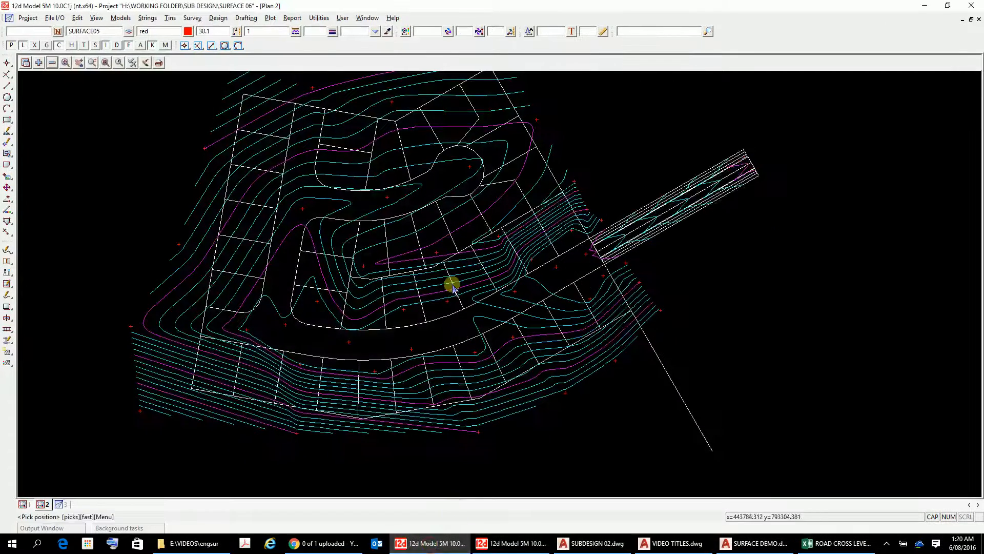
pyautogui.scroll(-2, 415, 108)
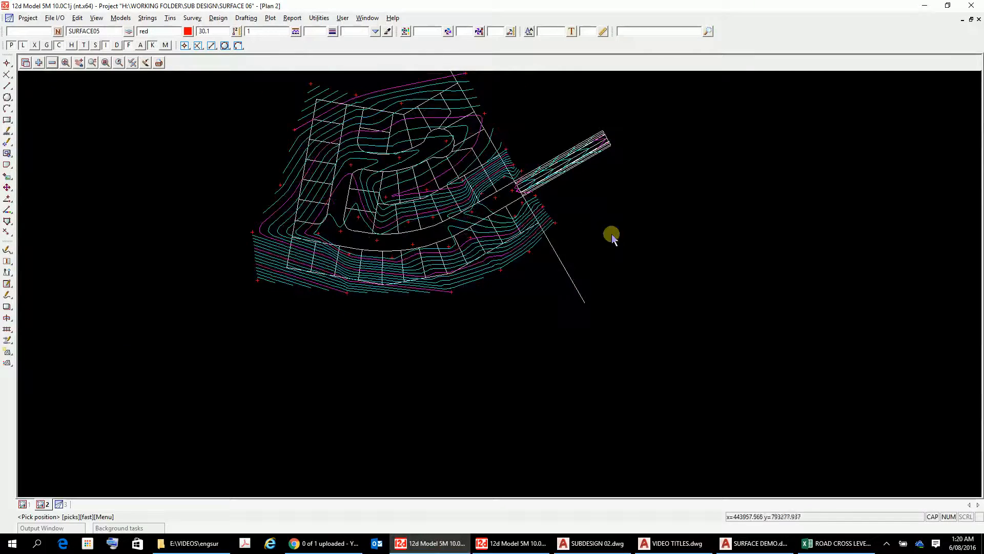
pyautogui.scroll(3, 419, 173)
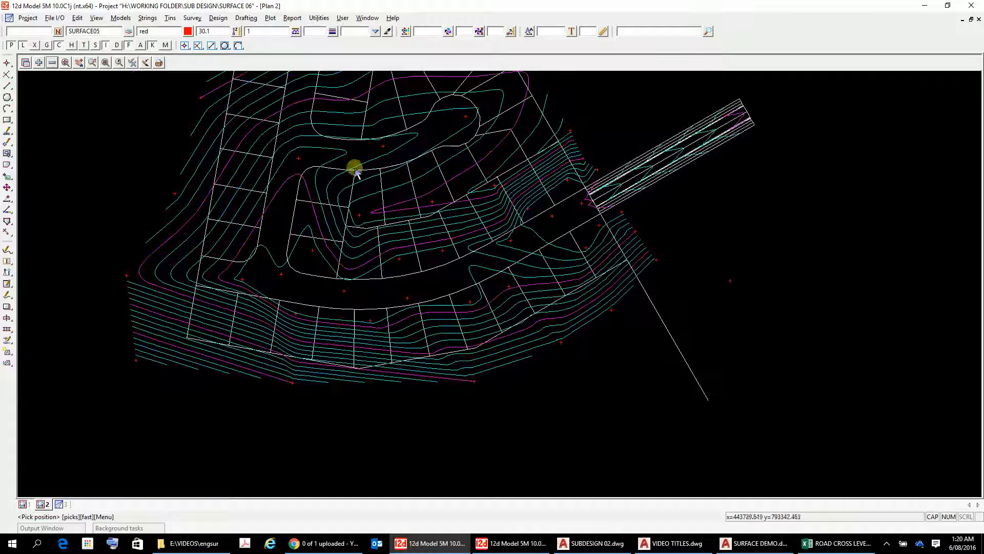
# Step: Remove the SURFACE05 model from the plan view and add it back
pyautogui.click(52, 63)
pyautogui.click(76, 130)
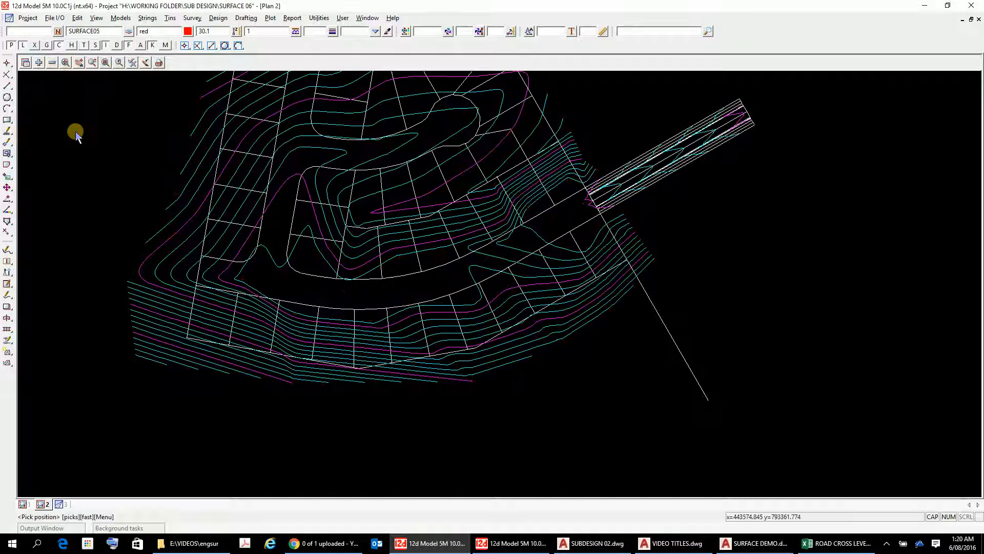
pyautogui.click(39, 62)
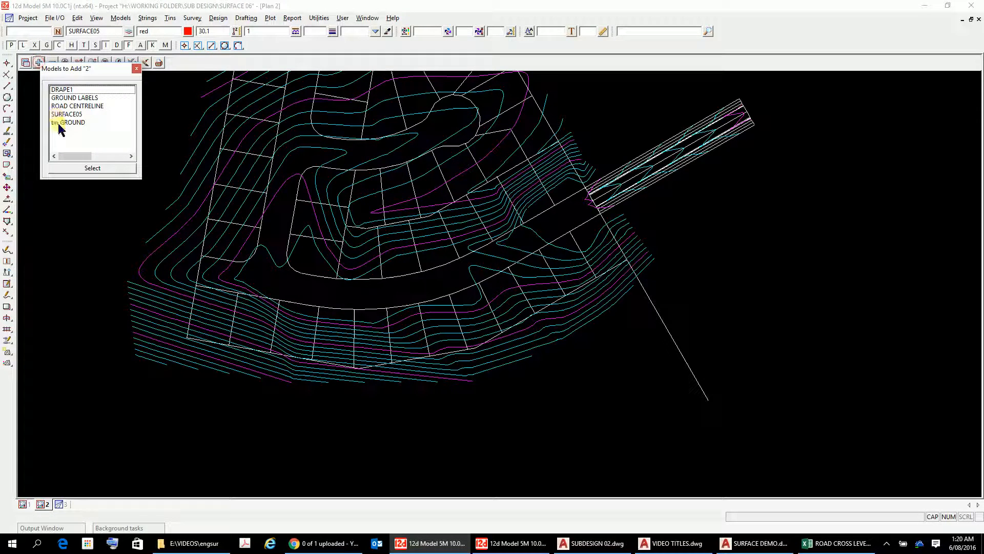
pyautogui.click(59, 115)
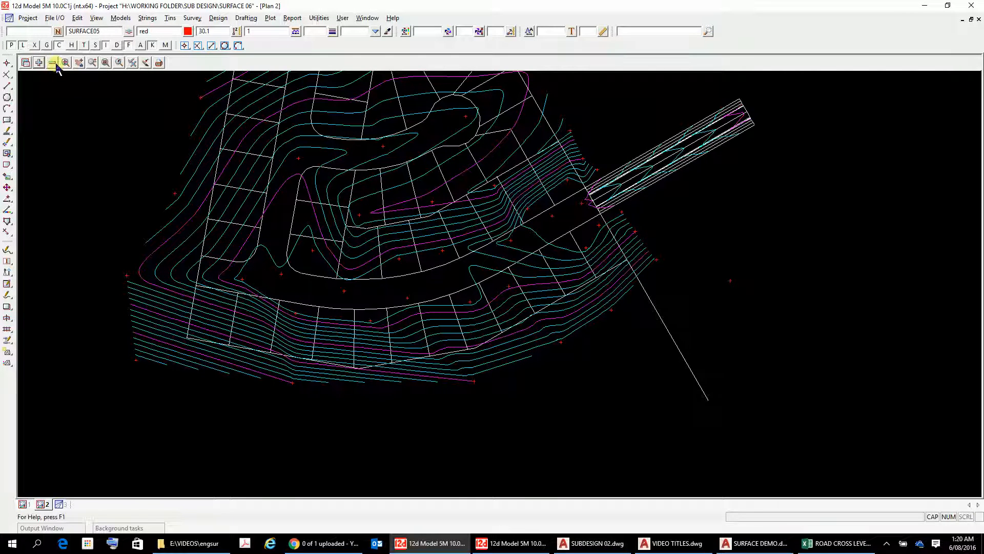
# Step: Remove the CONTOURS MAJOR model from the plan view
pyautogui.click(52, 63)
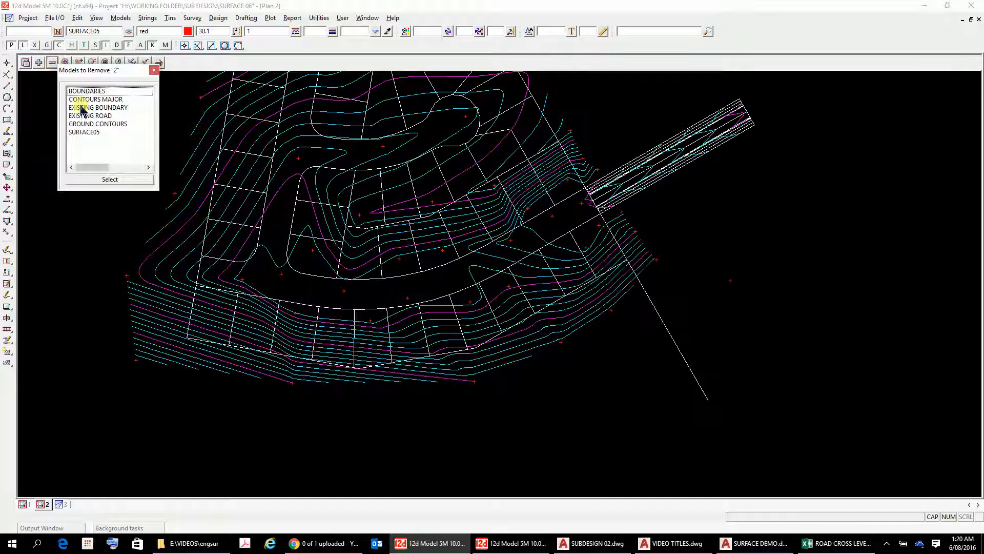
pyautogui.click(81, 99)
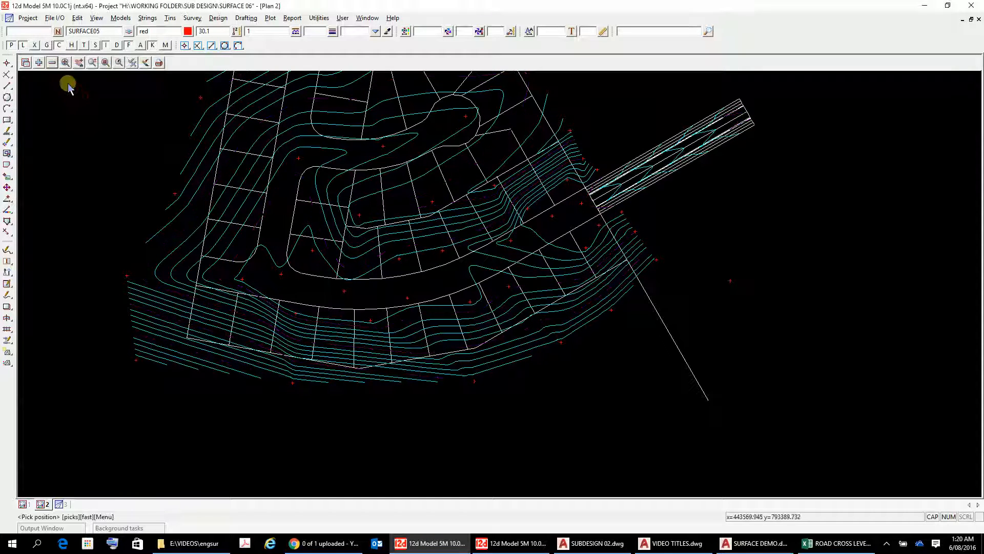
pyautogui.rightClick(51, 62)
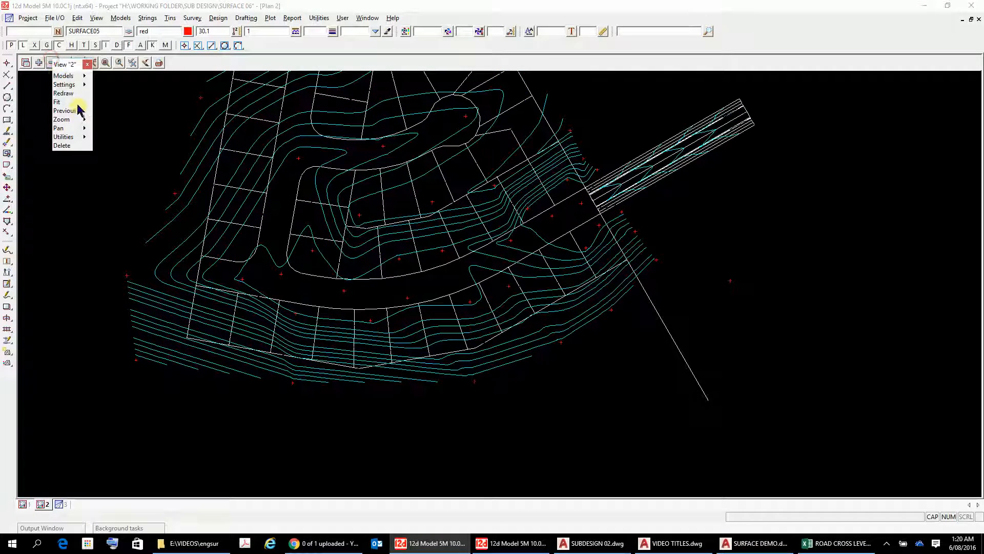
pyautogui.moveTo(65, 119)
pyautogui.moveTo(67, 84)
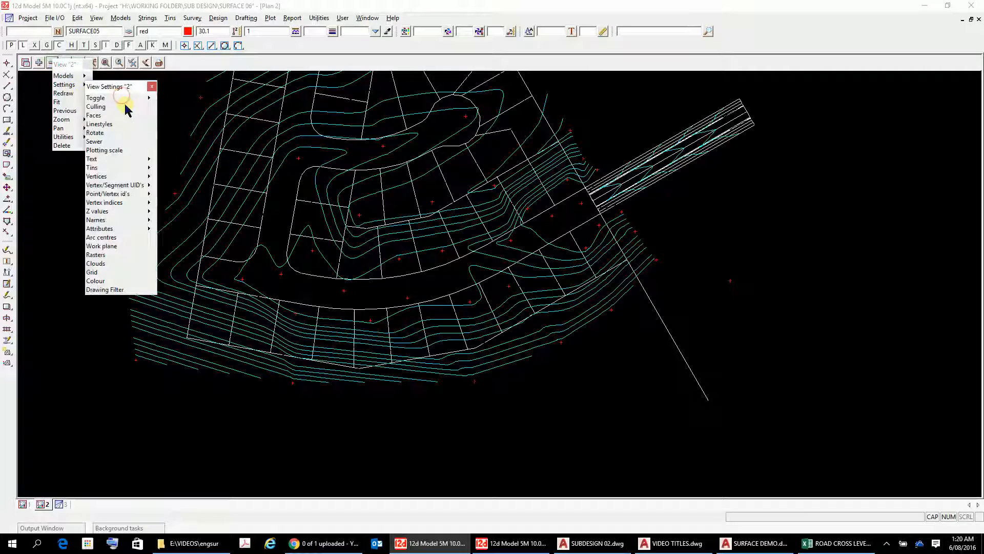
pyautogui.click(121, 95)
# Step: Remove the GROUND CONTOURS model from the plan view and close the face flags dialog
pyautogui.click(52, 63)
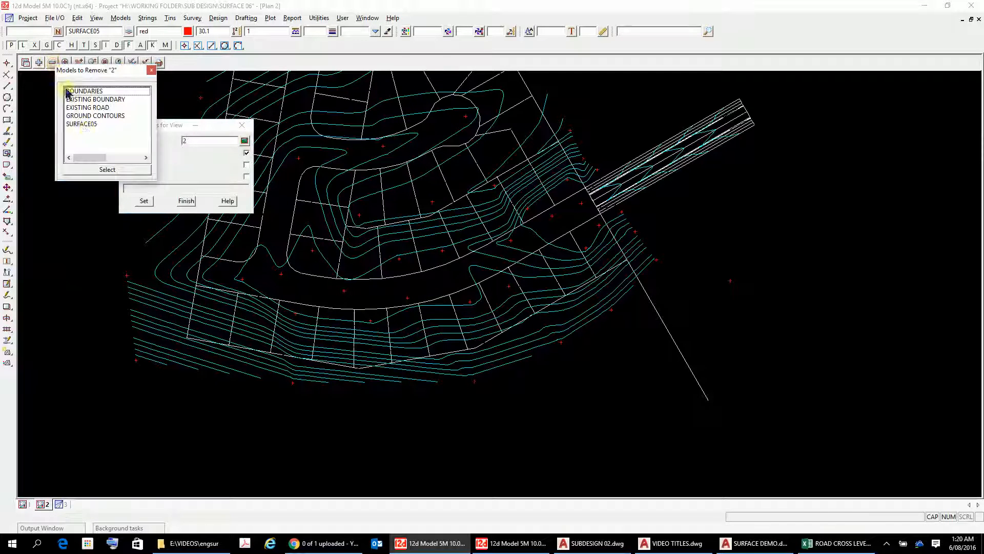
pyautogui.click(91, 116)
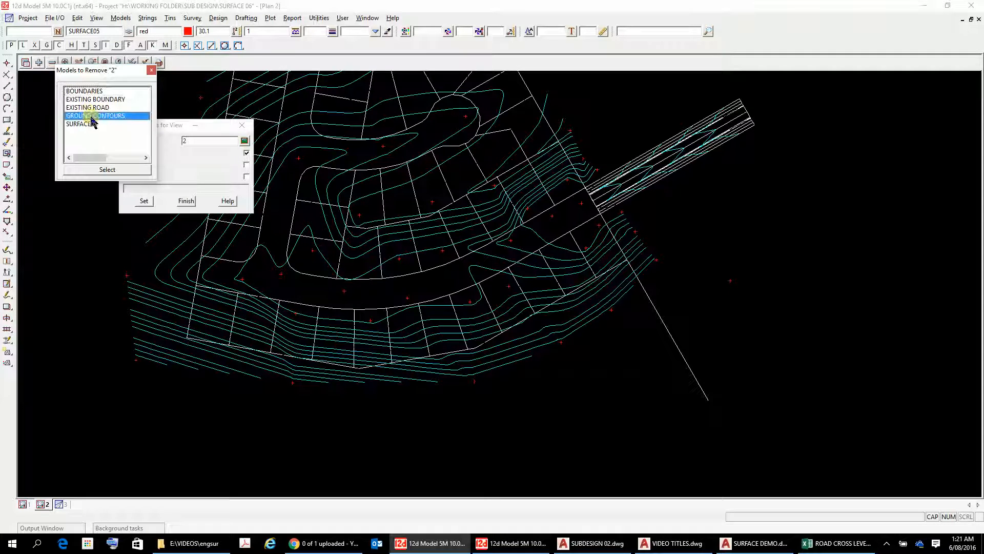
pyautogui.doubleClick(91, 118)
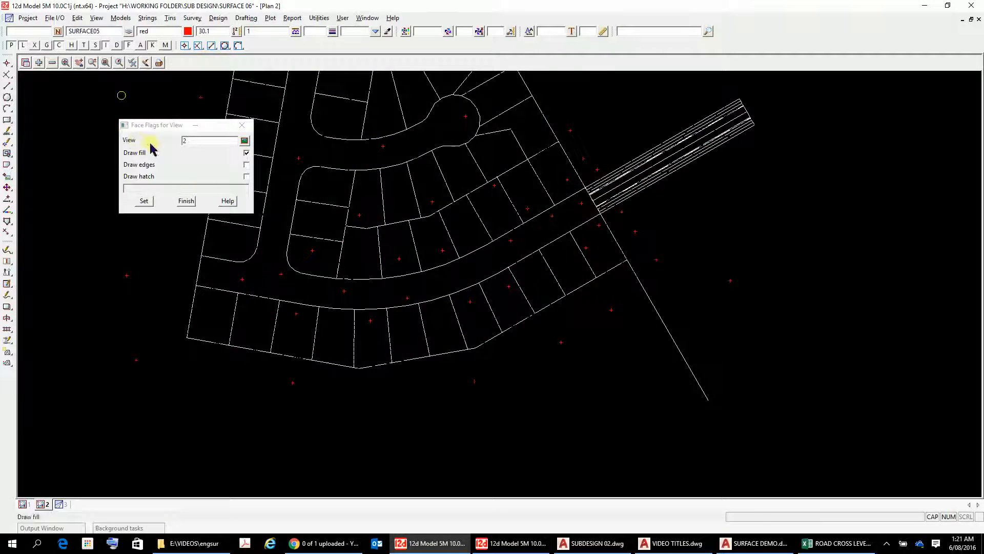
pyautogui.scroll(-2, 391, 249)
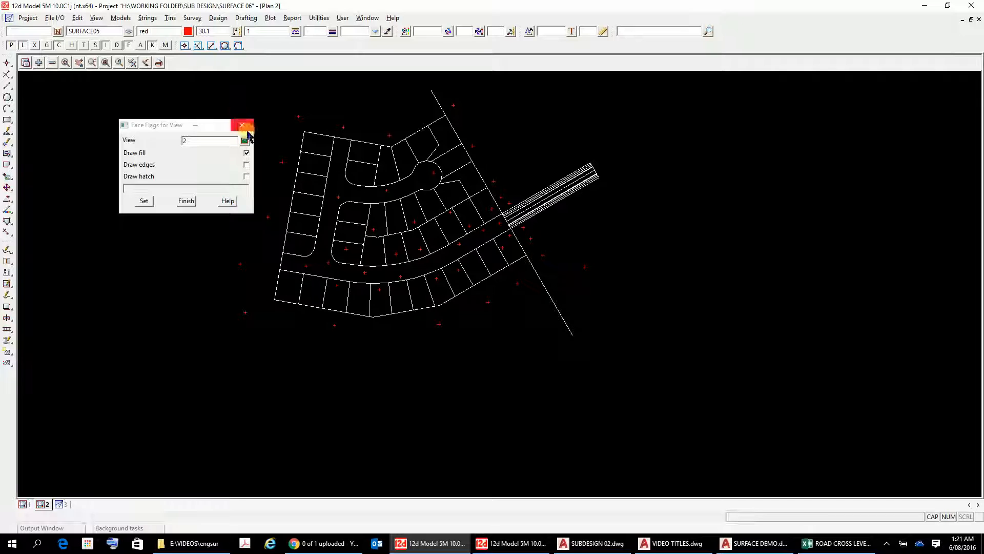
pyautogui.click(242, 125)
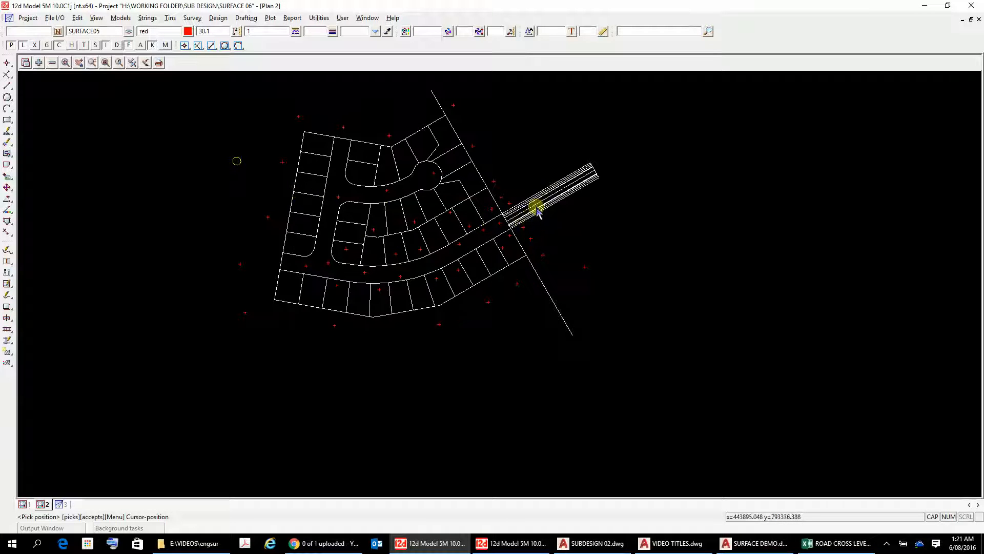
# Step: Turn on the display of Z values in the plan view
pyautogui.scroll(3, 539, 213)
pyautogui.scroll(-2, 547, 205)
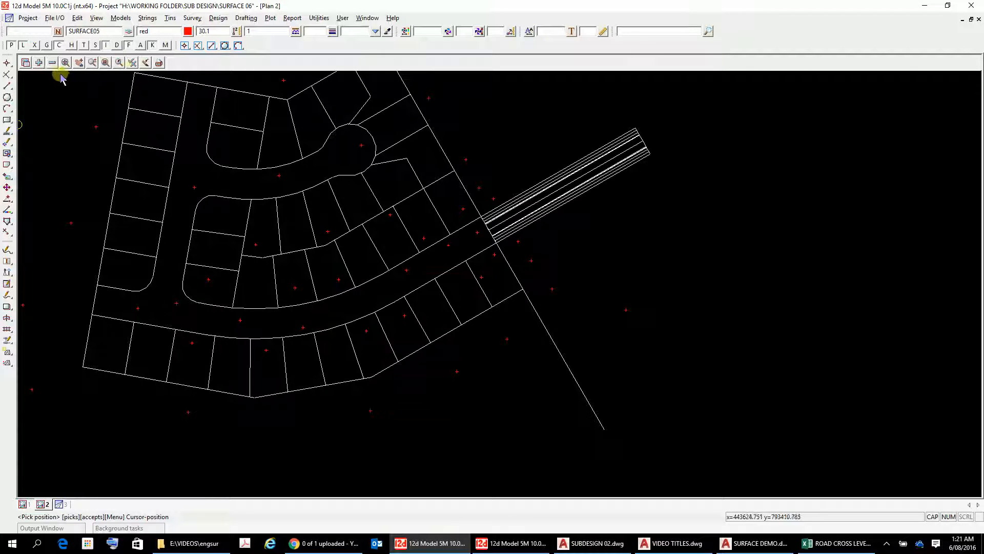
pyautogui.click(132, 62)
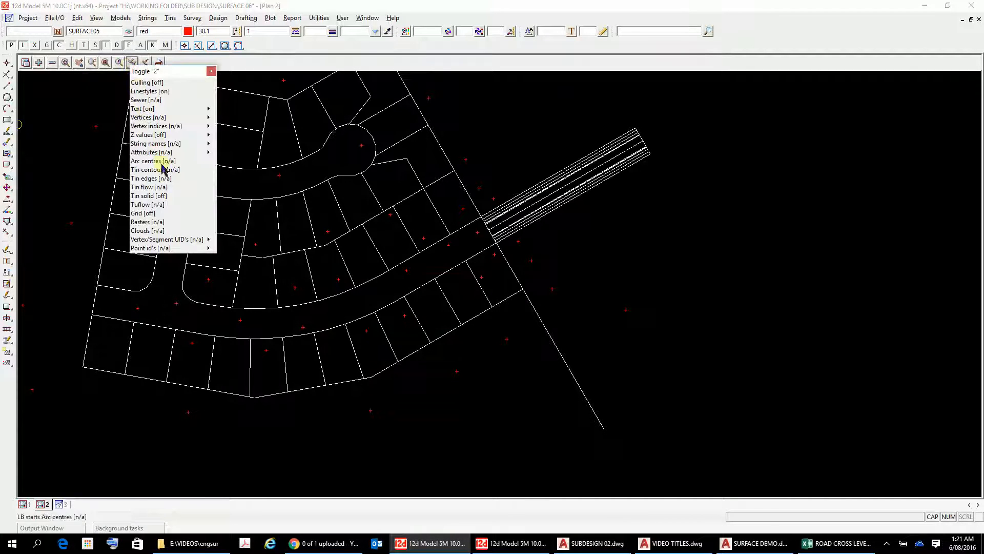
pyautogui.click(147, 135)
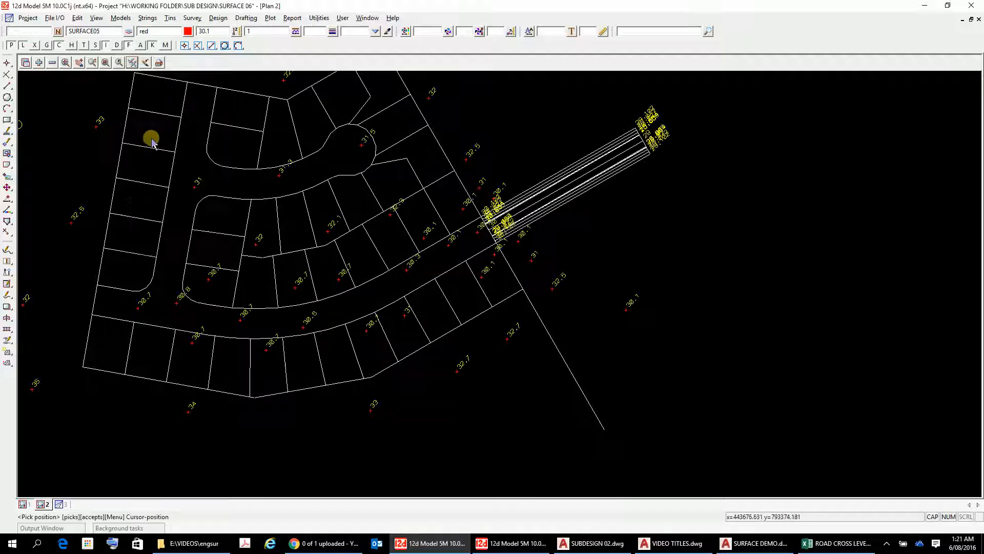
# Step: Inquire the spot height string near the subdivision's top-left lots
pyautogui.scroll(1, 454, 201)
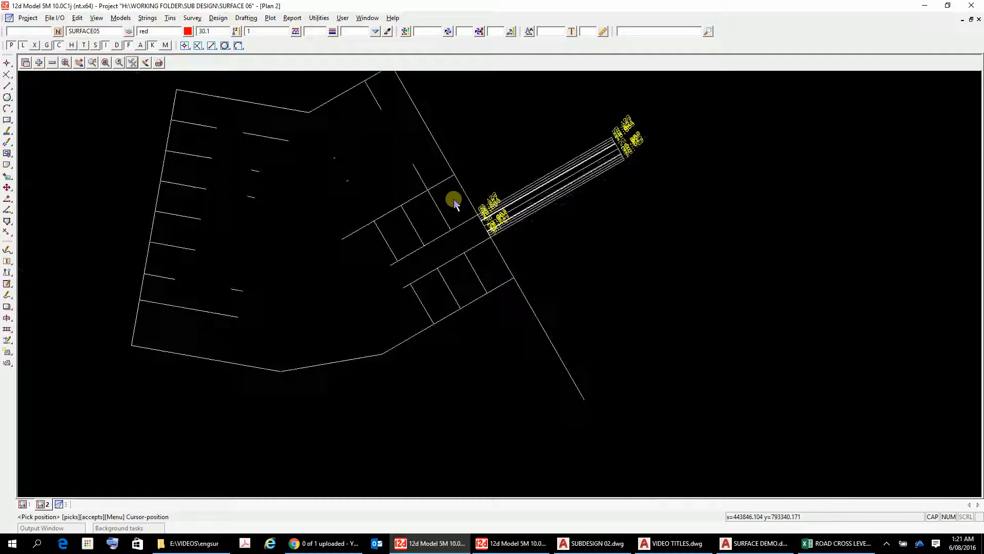
pyautogui.scroll(-1, 453, 201)
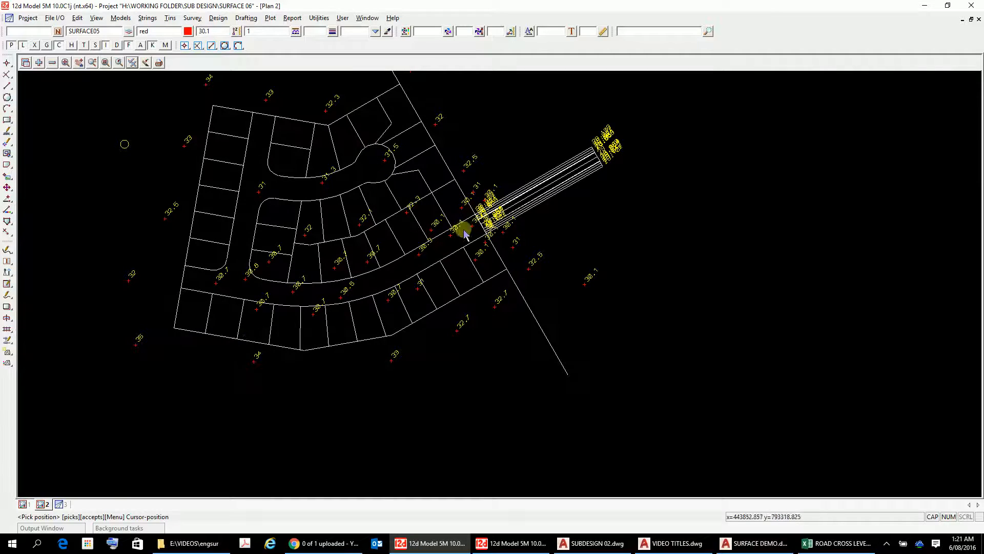
pyautogui.scroll(2, 463, 222)
pyautogui.scroll(1, 463, 221)
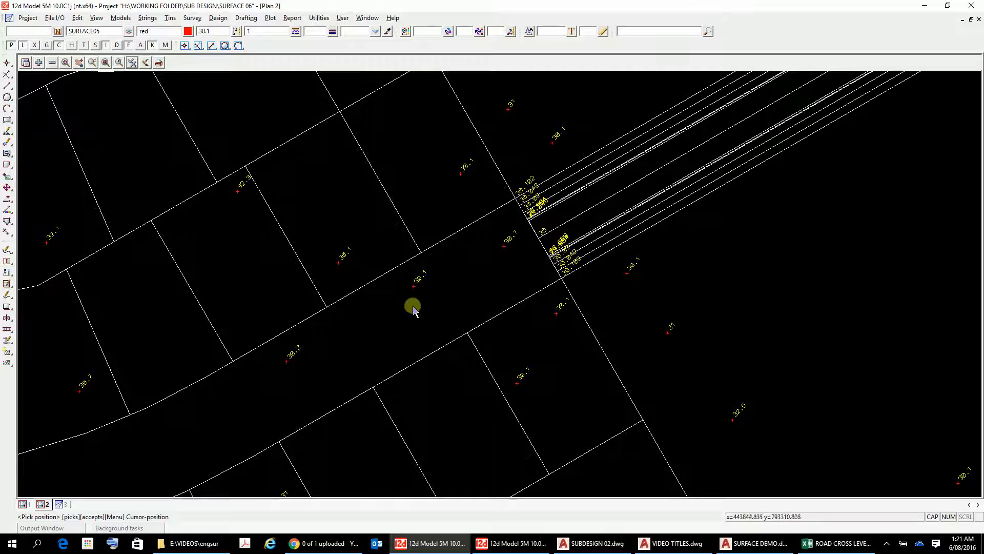
pyautogui.scroll(-2, 442, 305)
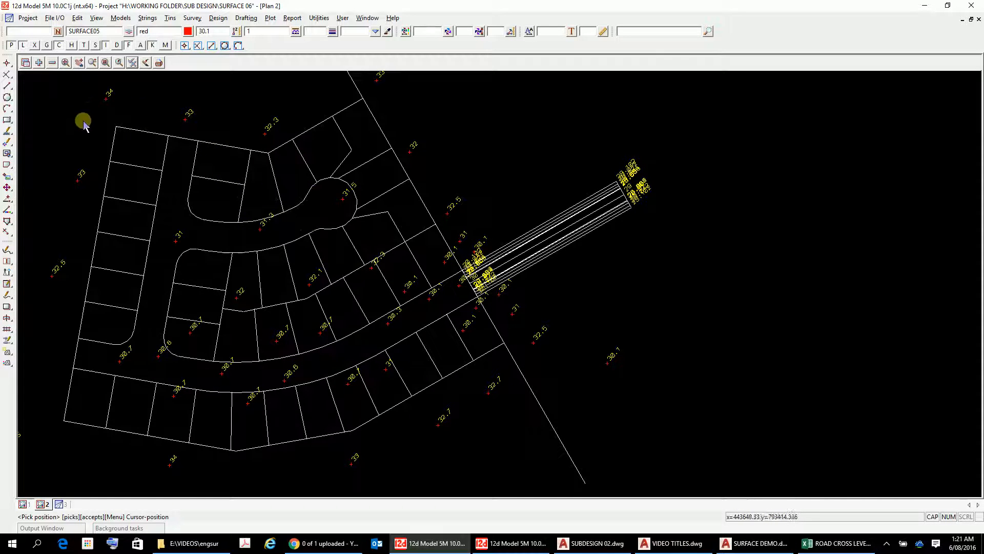
pyautogui.click(143, 19)
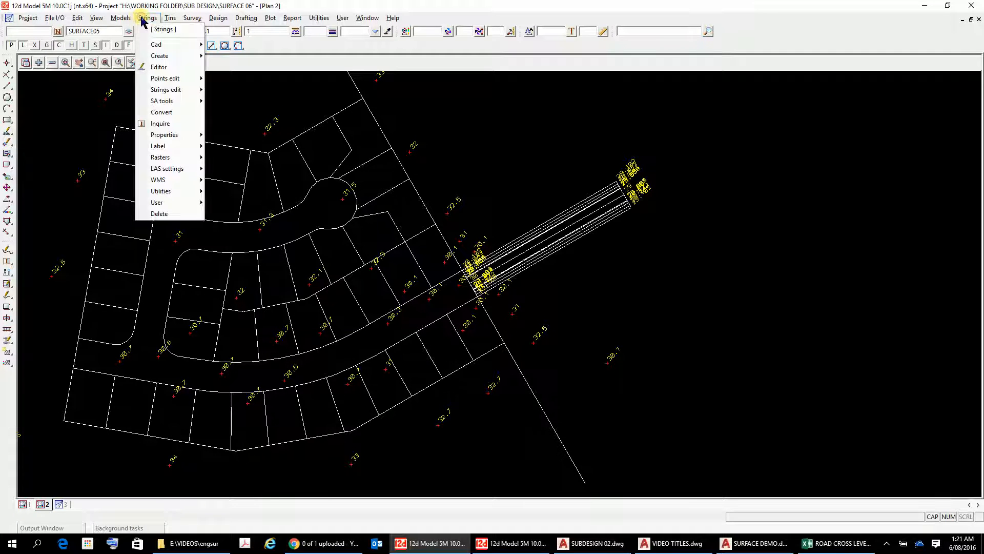
pyautogui.click(159, 124)
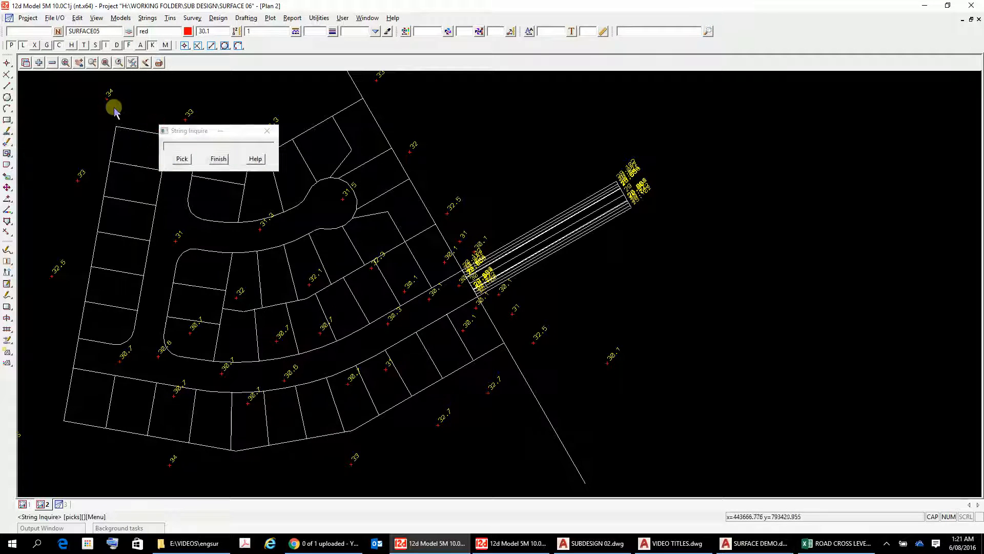
pyautogui.click(185, 121)
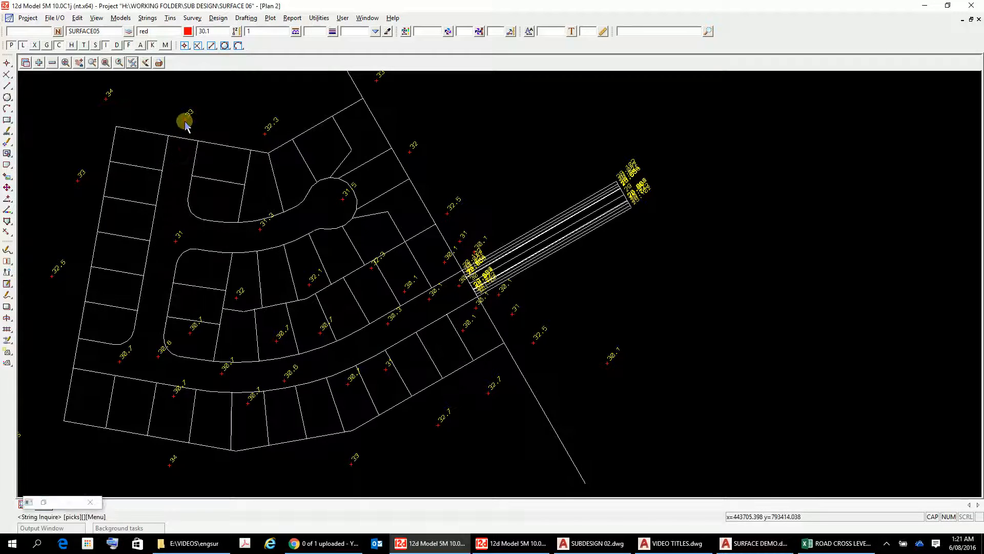
pyautogui.middleClick(186, 123)
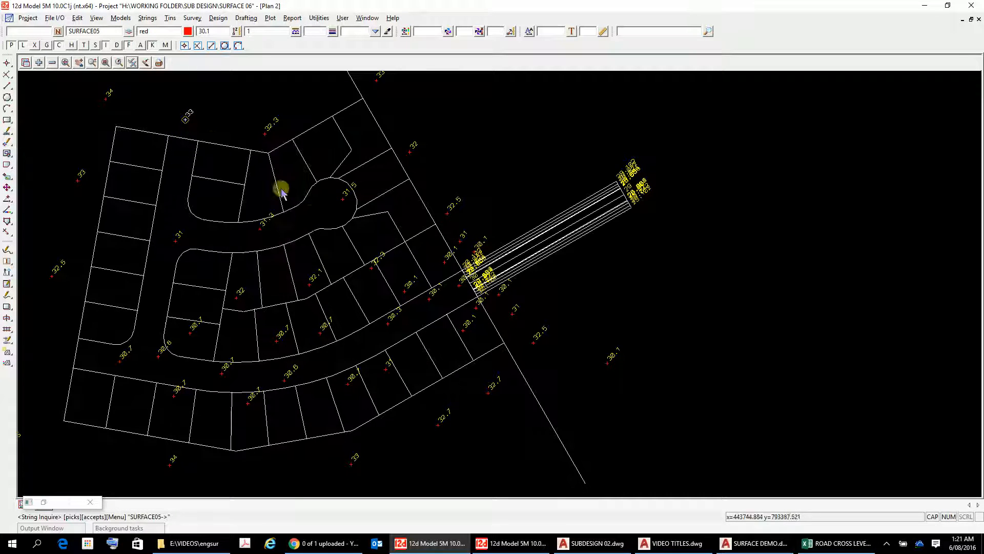
pyautogui.press('Escape')
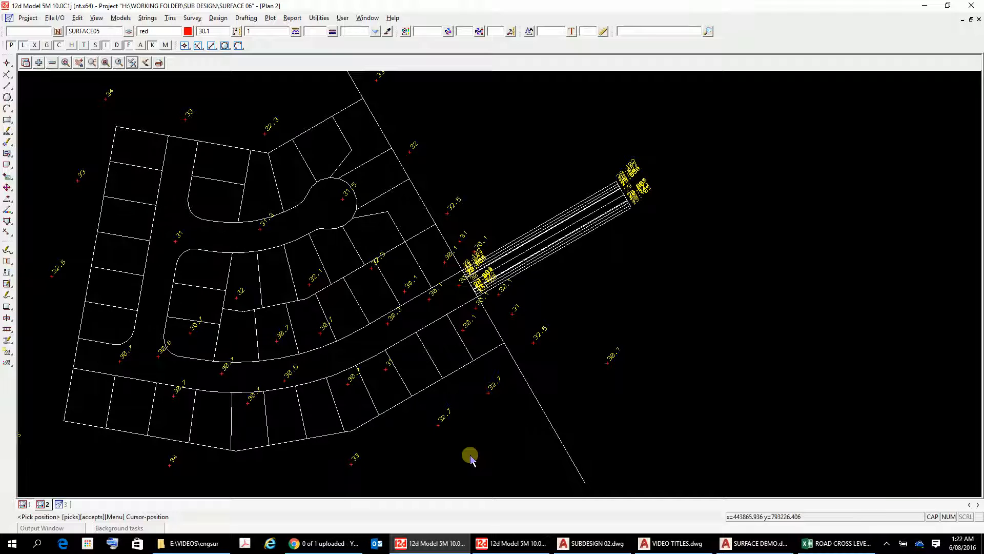
# Step: Examine the level labels on the road strings at the subdivision entrance
pyautogui.scroll(2, 563, 245)
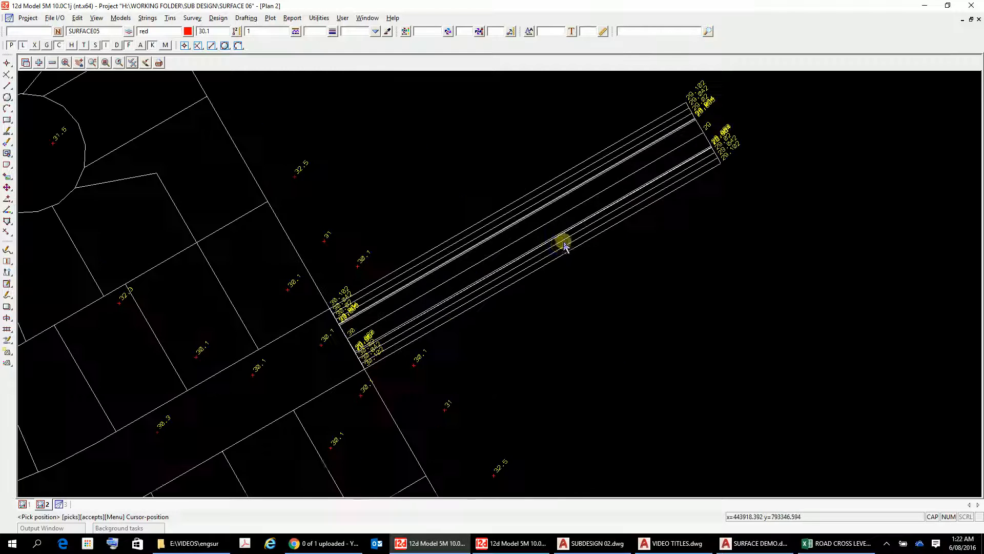
pyautogui.scroll(-1, 558, 246)
pyautogui.scroll(4, 559, 246)
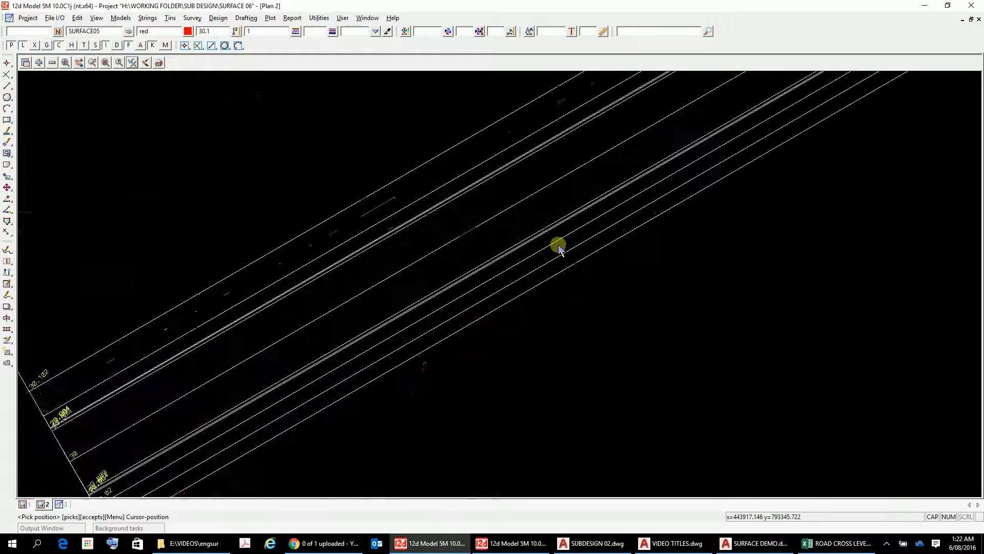
pyautogui.scroll(-3, 559, 246)
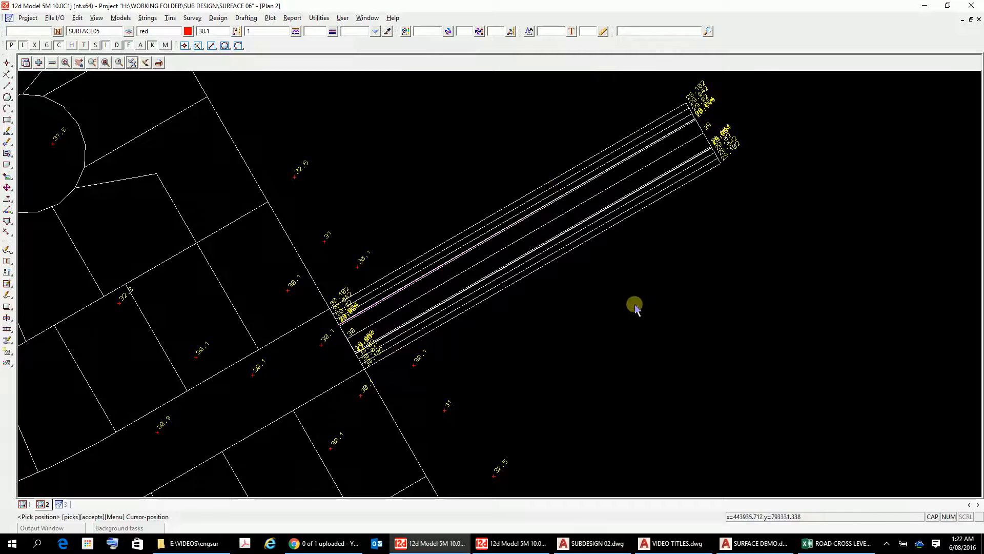
pyautogui.scroll(-5, 635, 306)
pyautogui.scroll(2, 635, 307)
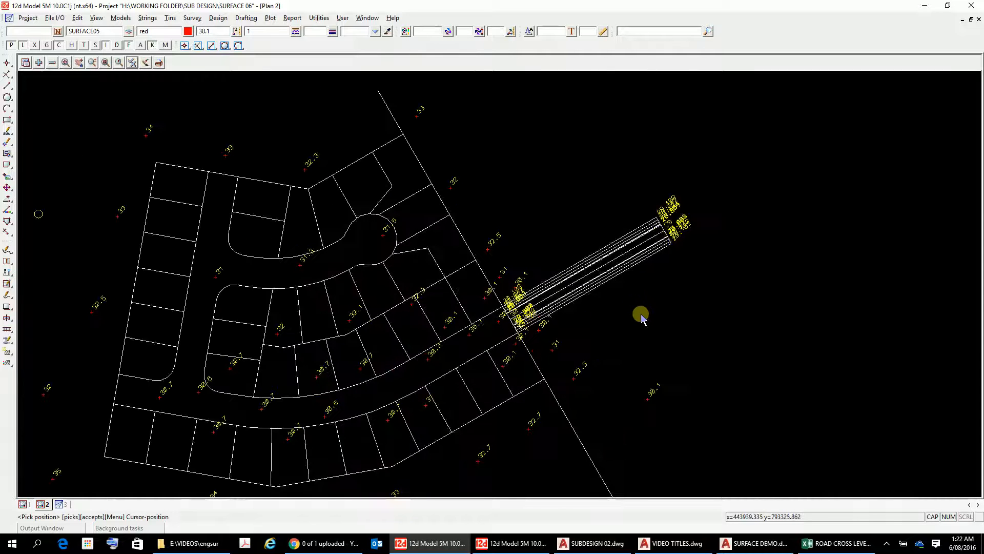
pyautogui.scroll(-1, 639, 314)
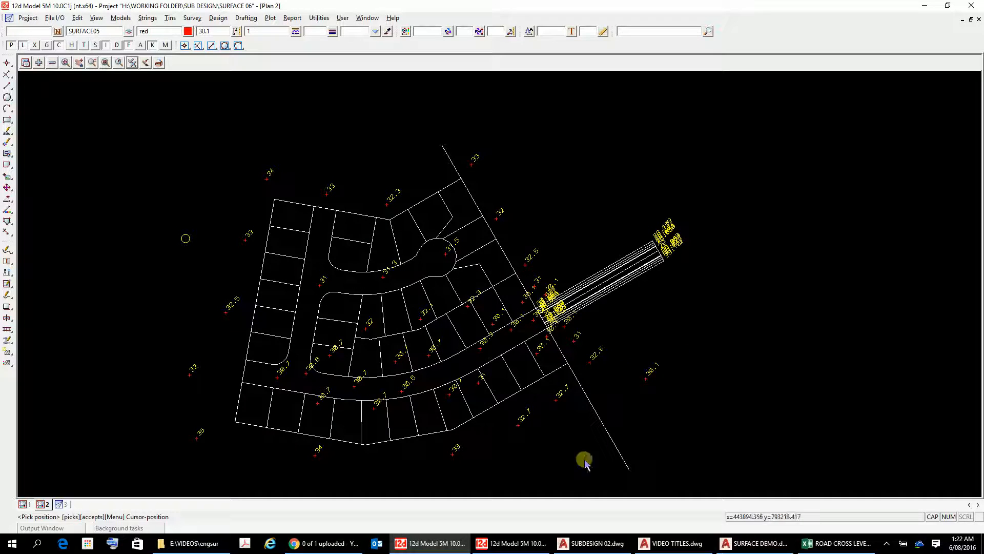
# Step: Switch to the other 12d Model window with the DEMO UPLOAD 1 project and close its Change Project dialog
pyautogui.click(542, 547)
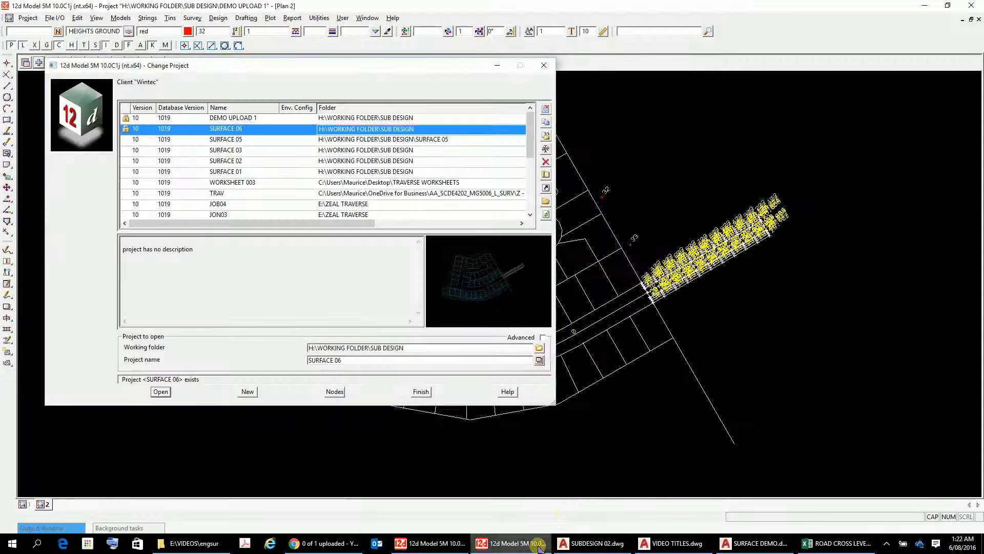
pyautogui.click(544, 65)
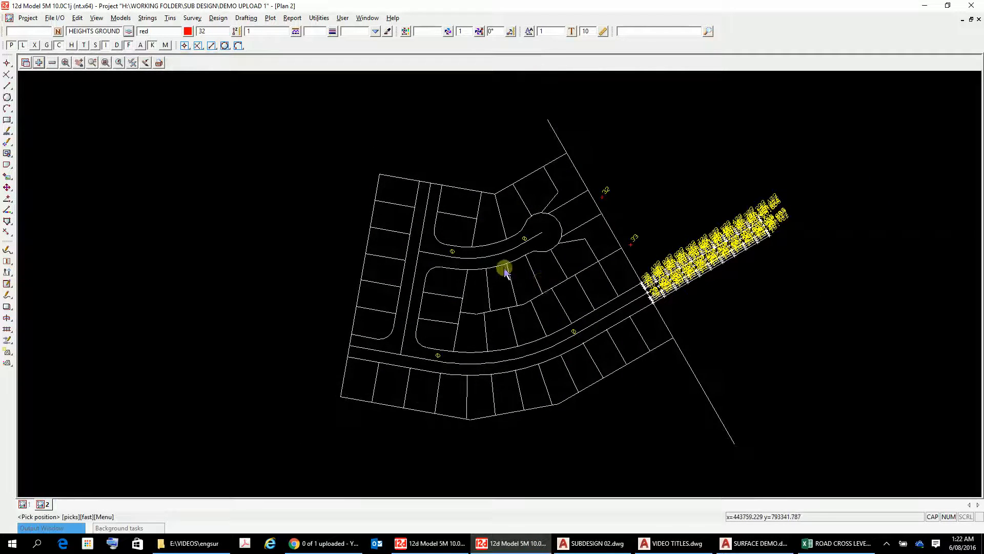
pyautogui.scroll(5, 504, 268)
pyautogui.scroll(-4, 505, 268)
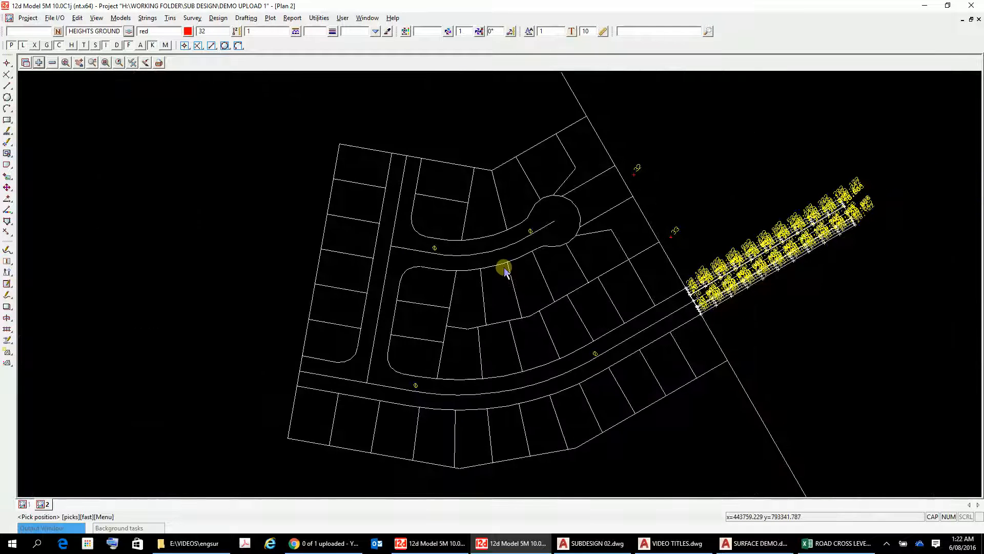